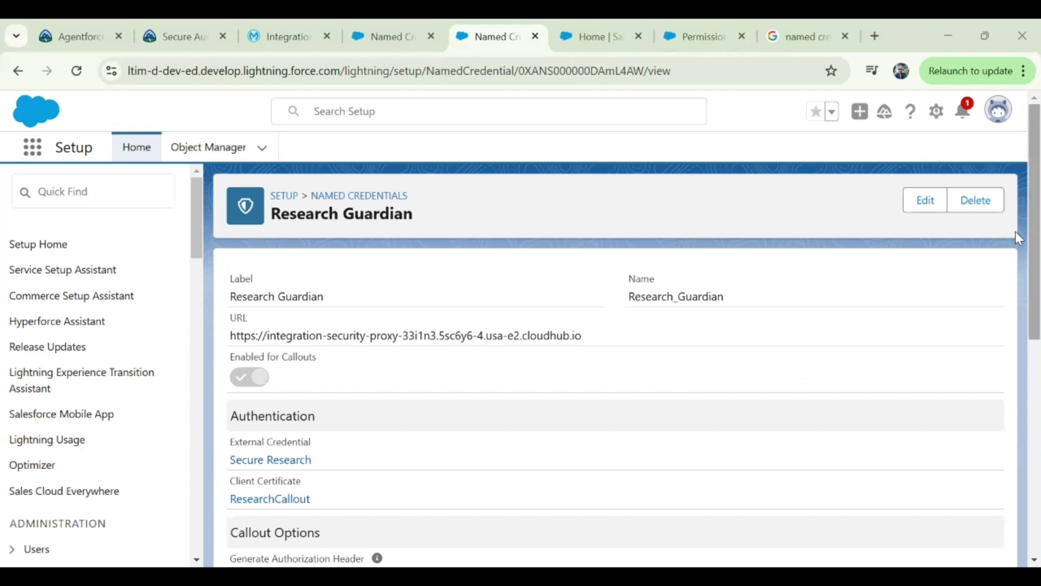
# Bring up the Trailhead superbadge instructions and scroll to the certificate requirement
pyautogui.scroll(-2, 1017, 249)
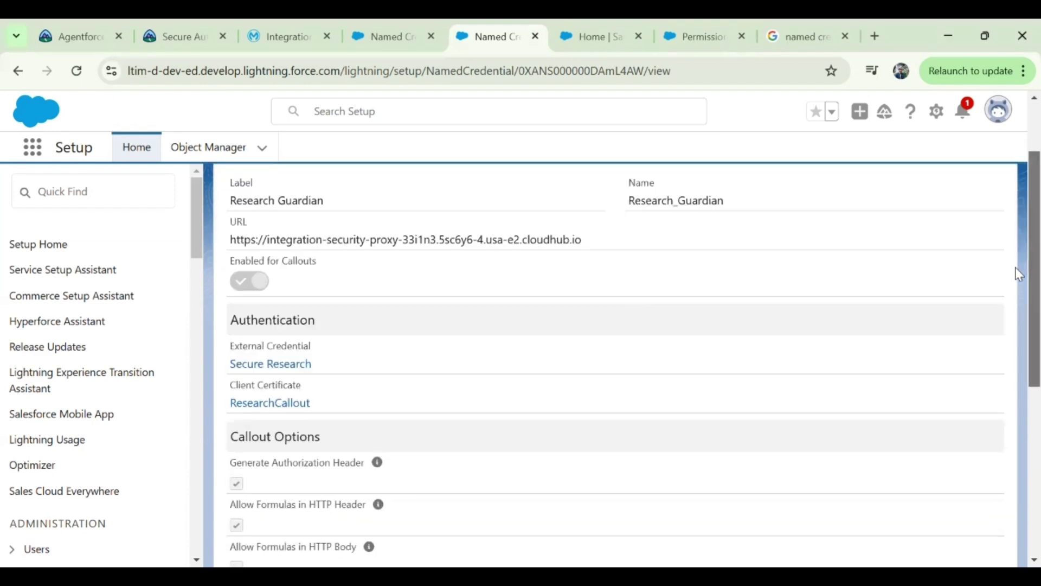
pyautogui.scroll(2, 1019, 274)
pyautogui.scroll(-2, 1019, 268)
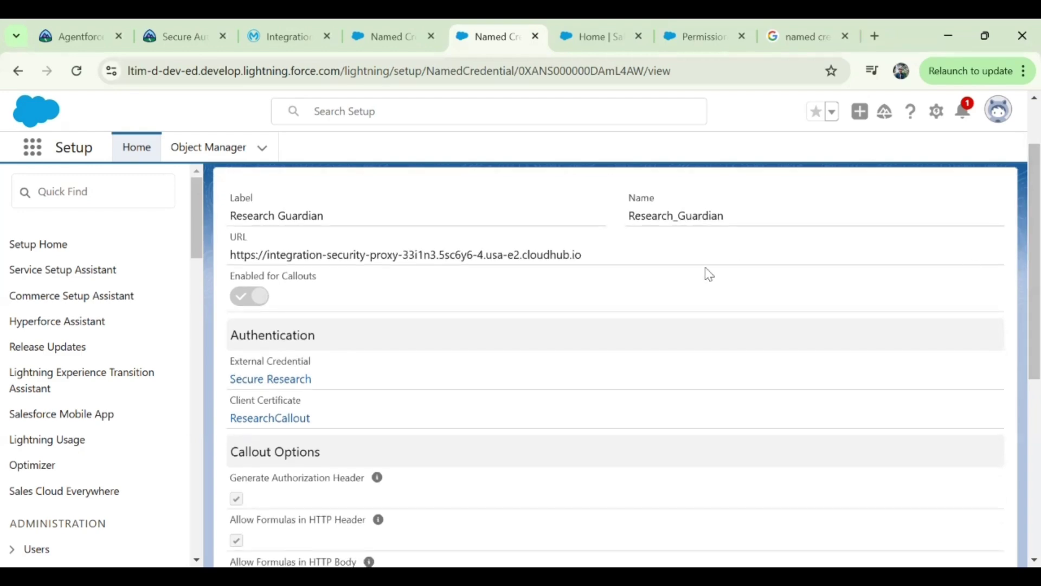
pyautogui.click(171, 34)
pyautogui.scroll(-3, 341, 341)
pyautogui.scroll(-2, 371, 333)
pyautogui.moveTo(244, 282); pyautogui.dragTo(532, 338)
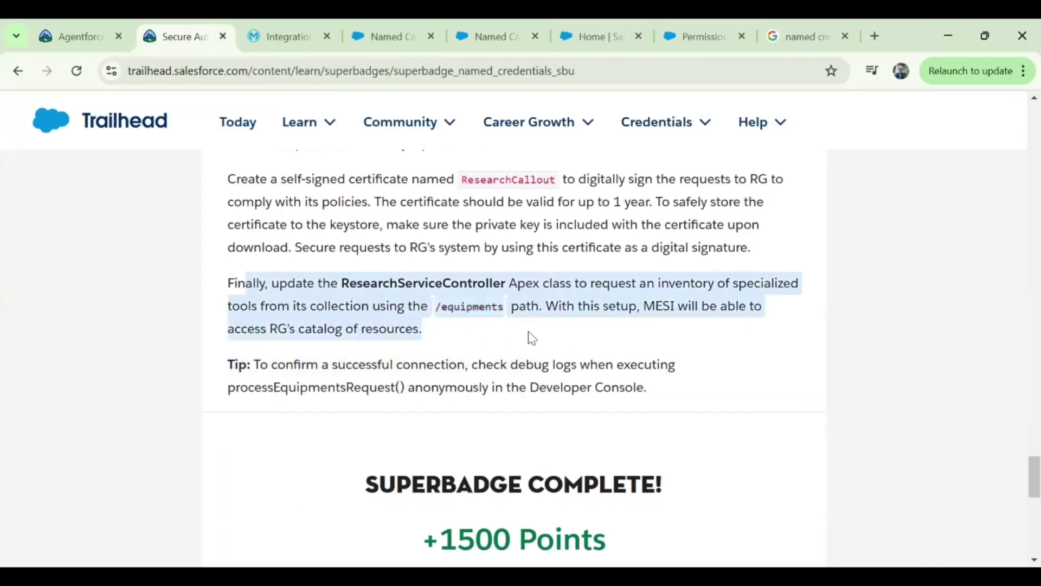
pyautogui.scroll(2, 531, 337)
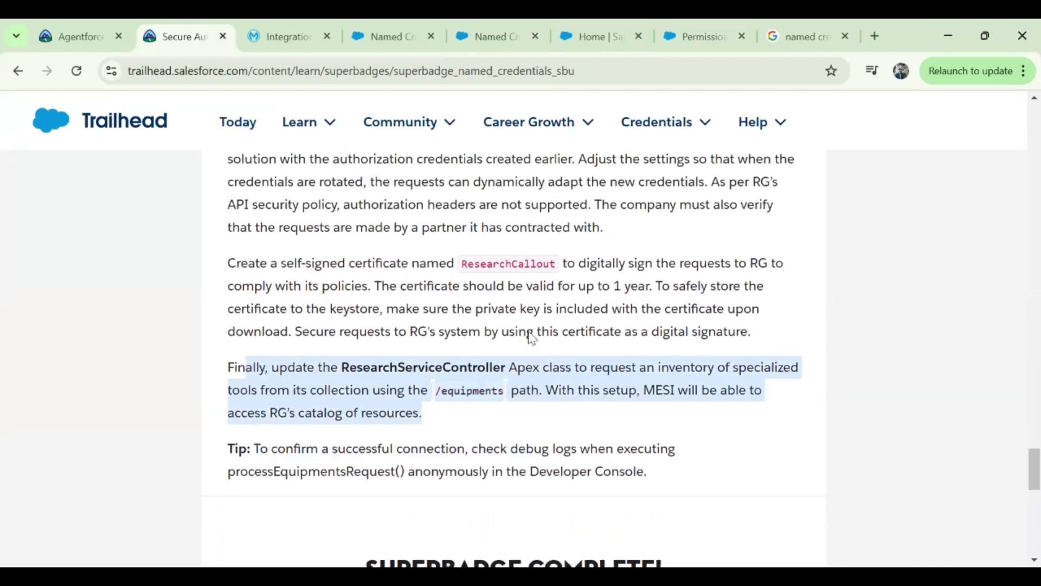
pyautogui.scroll(1, 531, 337)
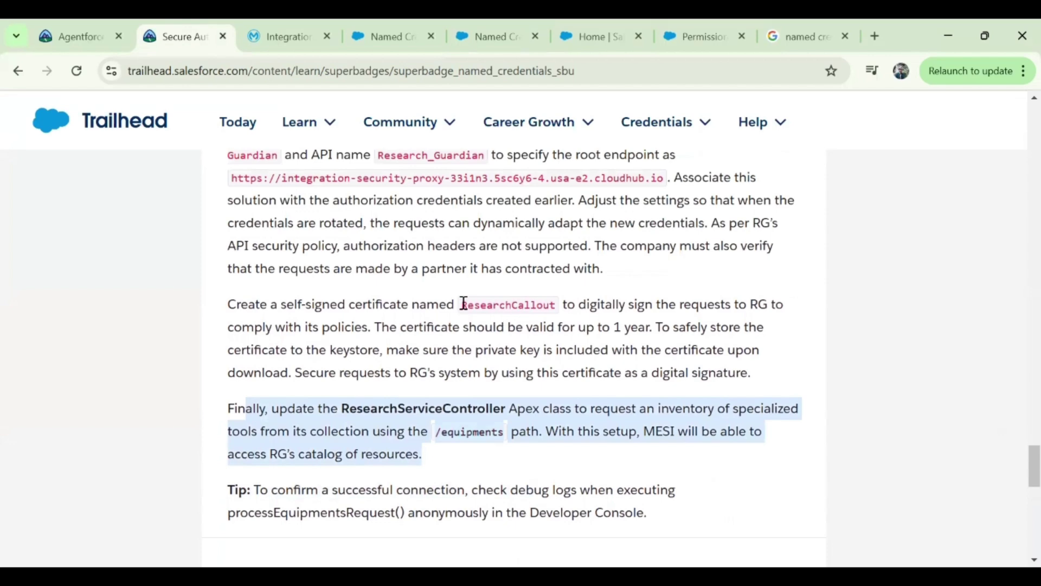
# Note the required certificate name ResearchCallout and its 1-year validity, then go back to Setup
pyautogui.moveTo(464, 303); pyautogui.dragTo(566, 307)
pyautogui.hotkey('ctrl', 'c')
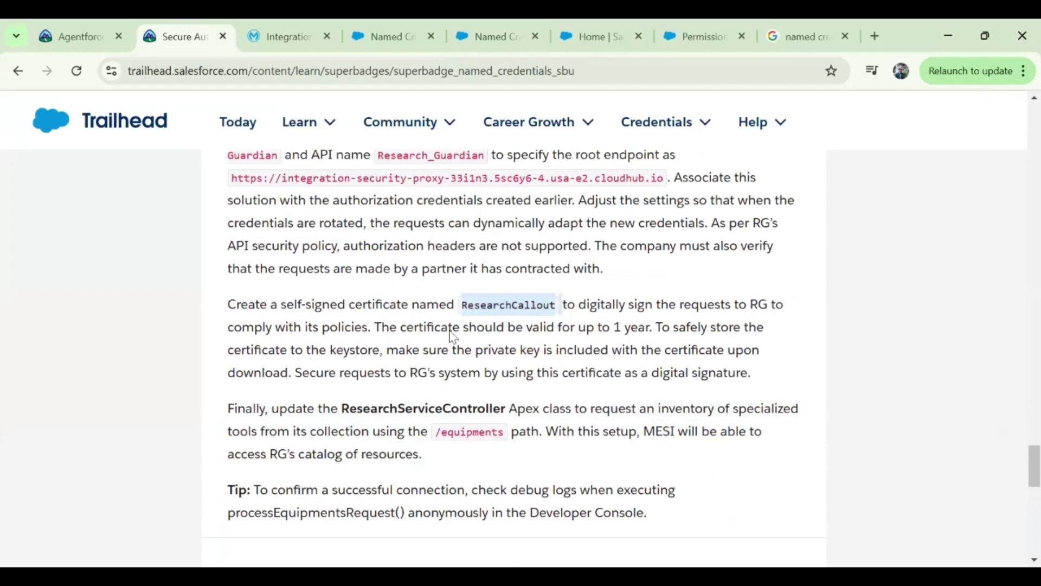
pyautogui.moveTo(613, 328); pyautogui.dragTo(691, 328)
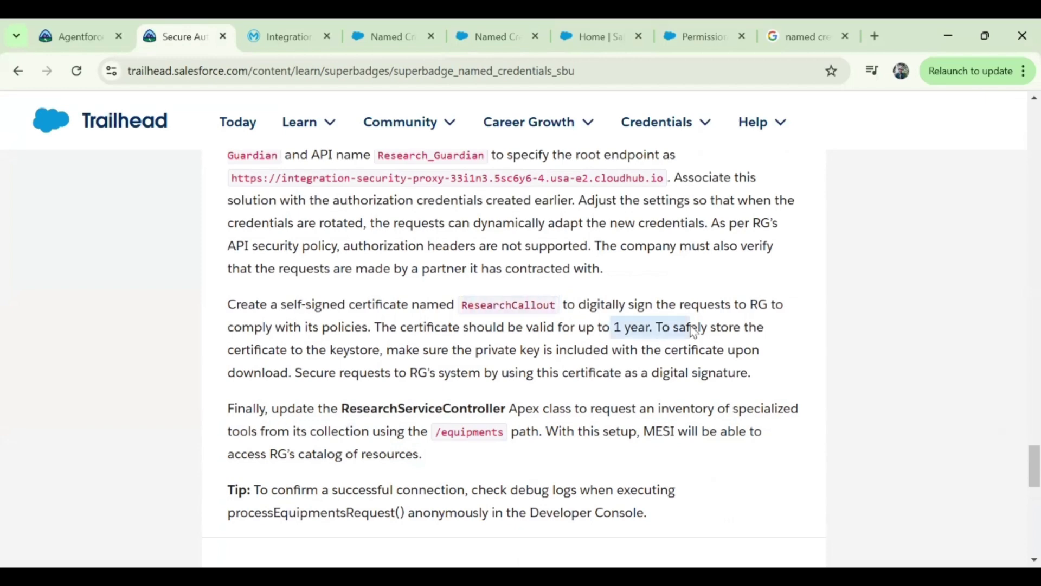
pyautogui.click(406, 388)
pyautogui.scroll(1, 401, 382)
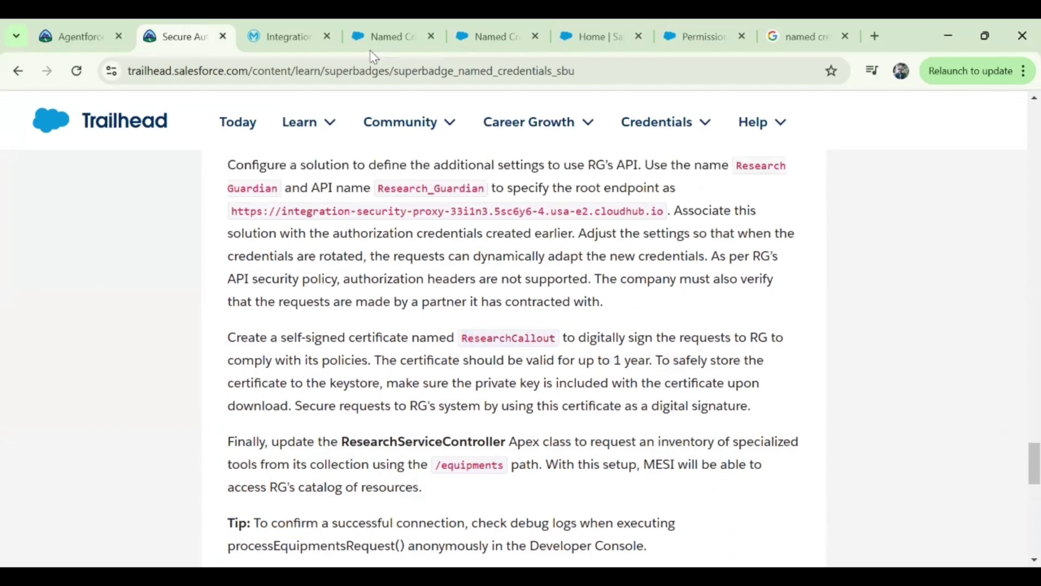
pyautogui.click(400, 33)
# Find Certificate and Key Management with a 'cert' search and start a new self-signed certificate
pyautogui.click(109, 185)
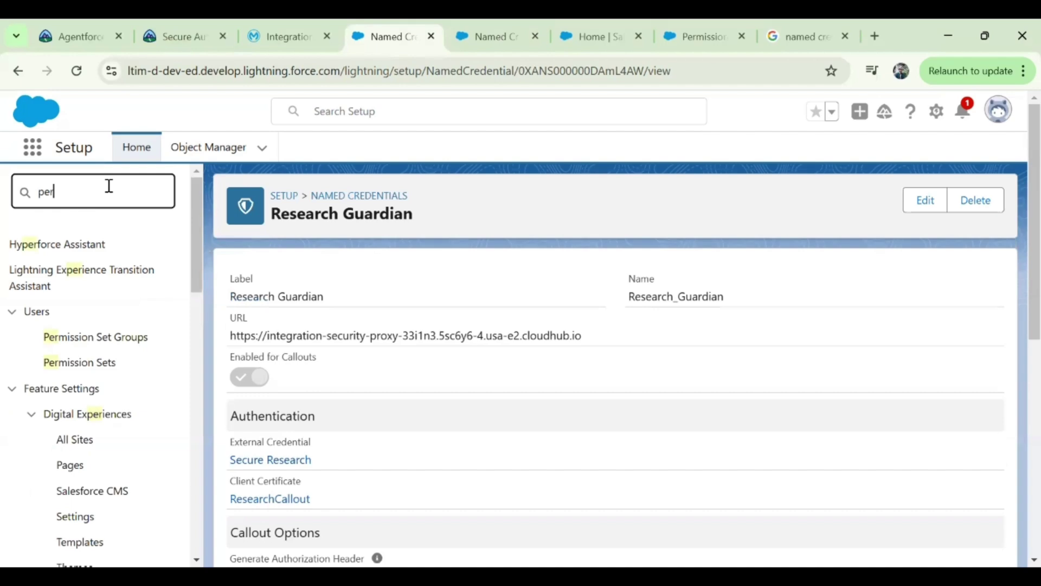
pyautogui.press('BackSpace')
pyautogui.press('BackSpace')
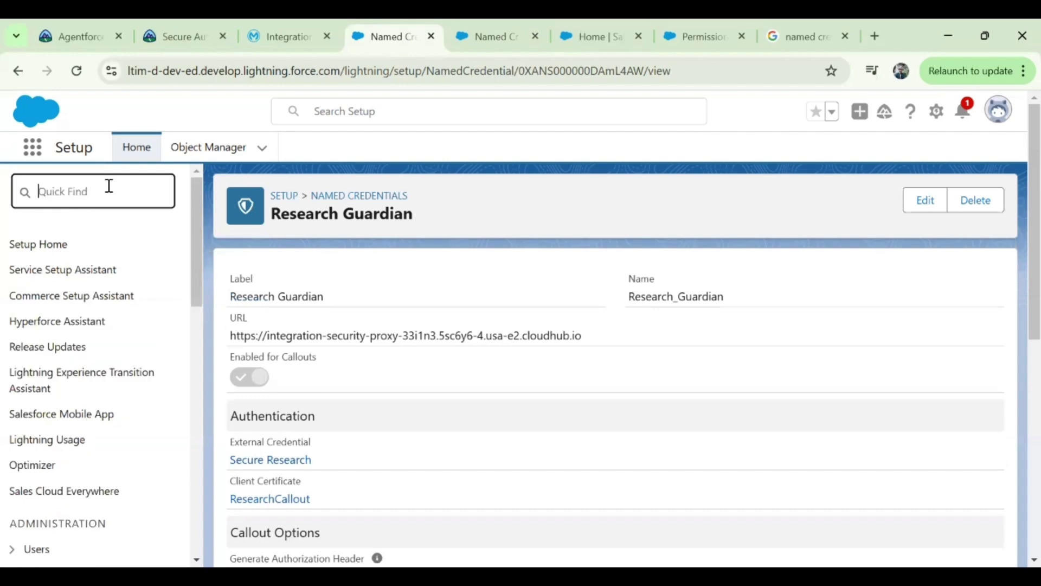
pyautogui.write('cert')
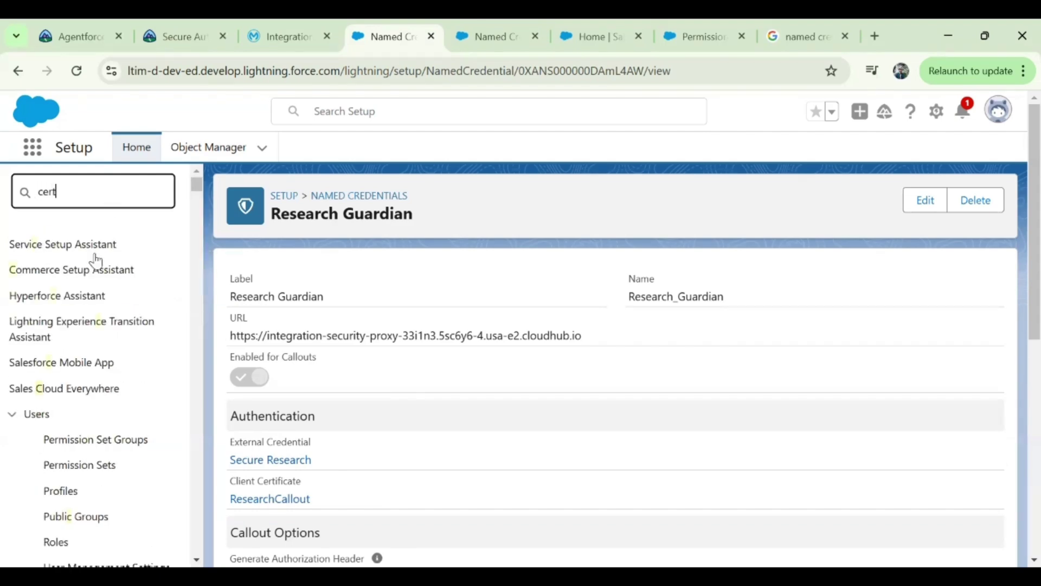
pyautogui.click(79, 274)
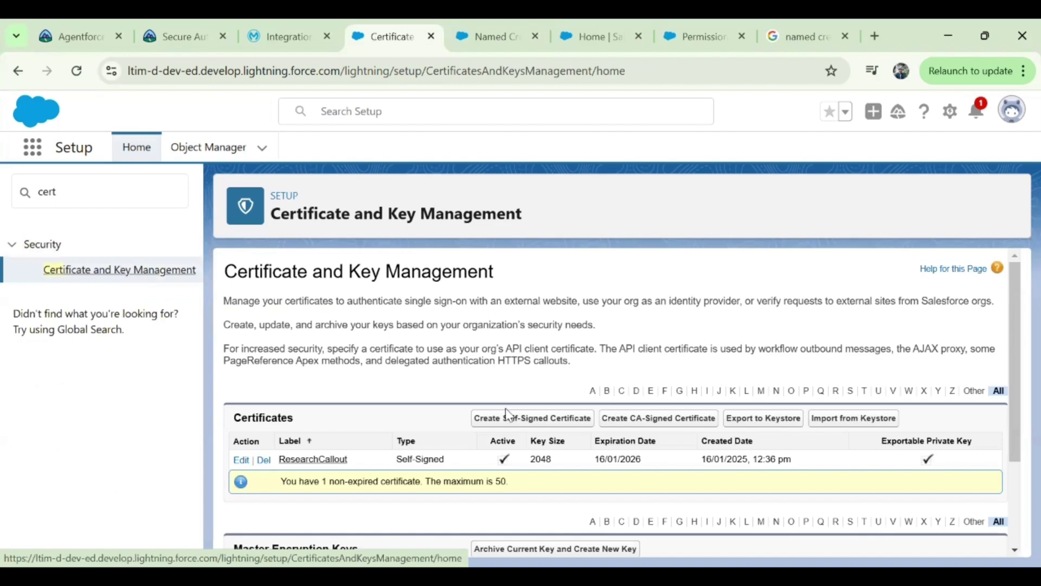
pyautogui.scroll(-1, 388, 416)
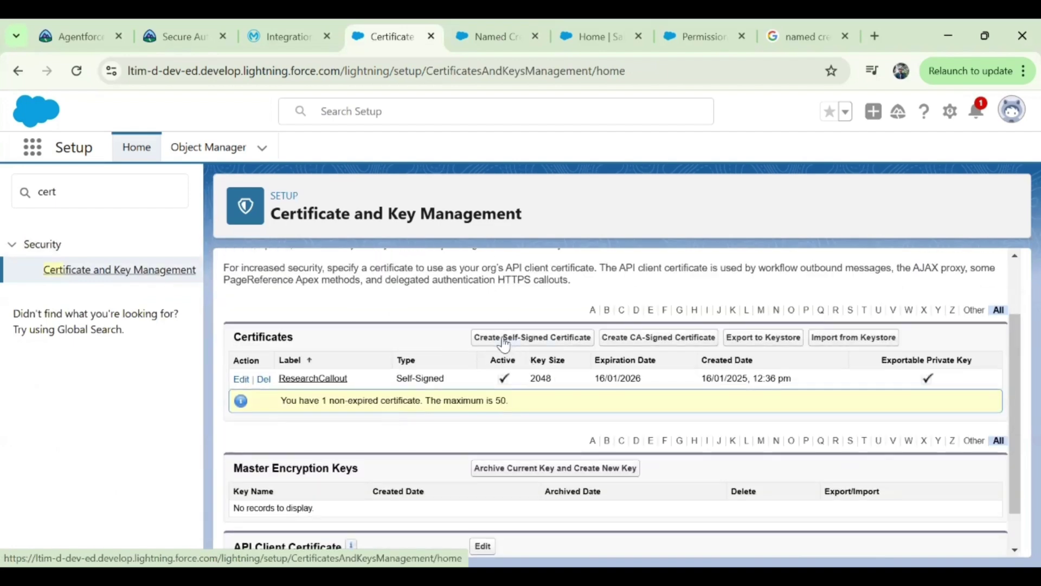
pyautogui.click(542, 340)
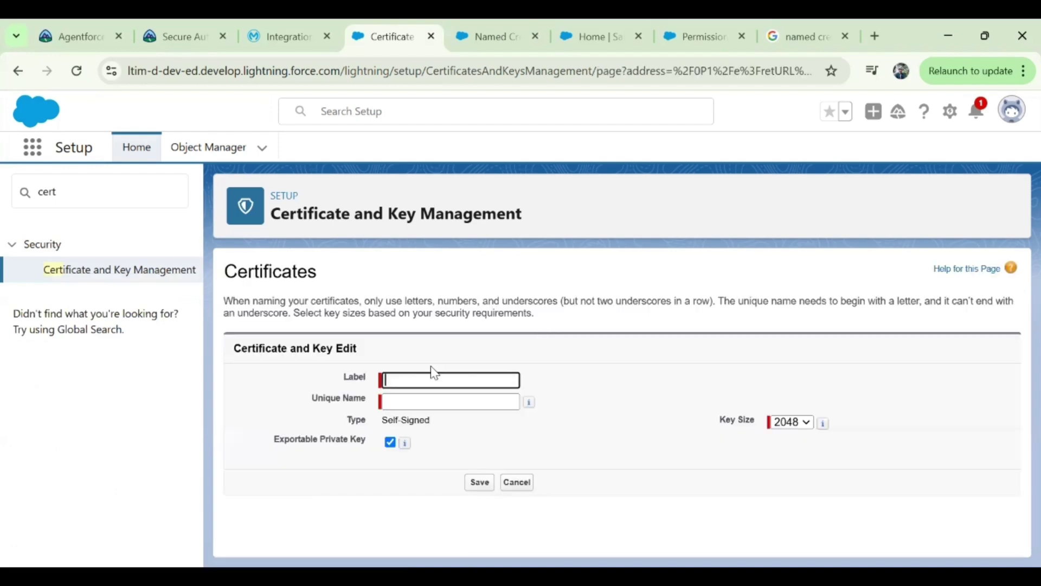
# Fill both Label and Unique Name with ResearchCallout
pyautogui.click(419, 381)
pyautogui.hotkey('ctrl', 'v')
pyautogui.hotkey('ctrl', 'a')
pyautogui.hotkey('ctrl', 'c')
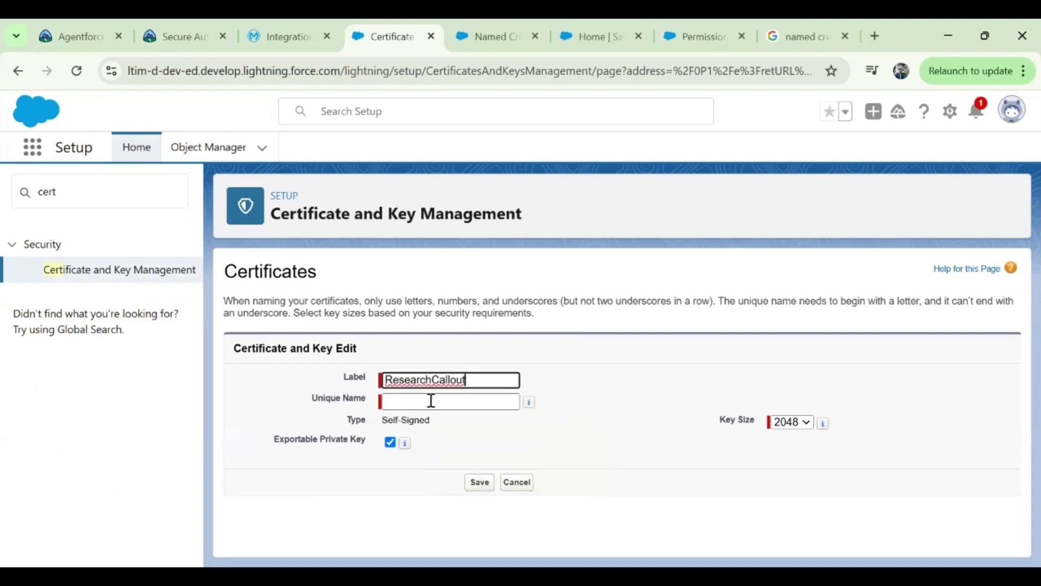
pyautogui.click(430, 400)
pyautogui.hotkey('ctrl', 'v')
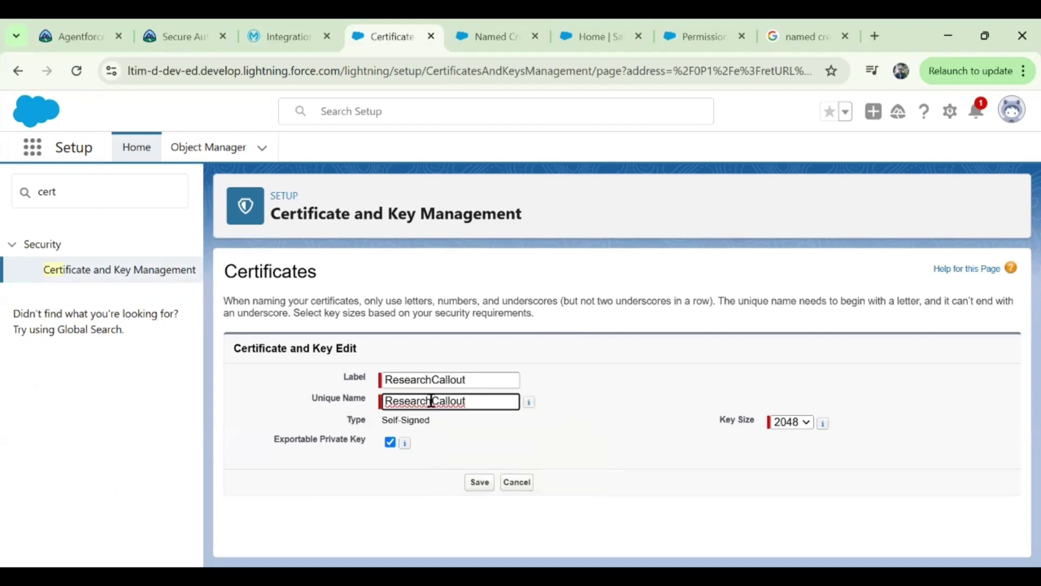
# Keep the key size at 2048 and leave the certificate form via Cancel
pyautogui.click(796, 423)
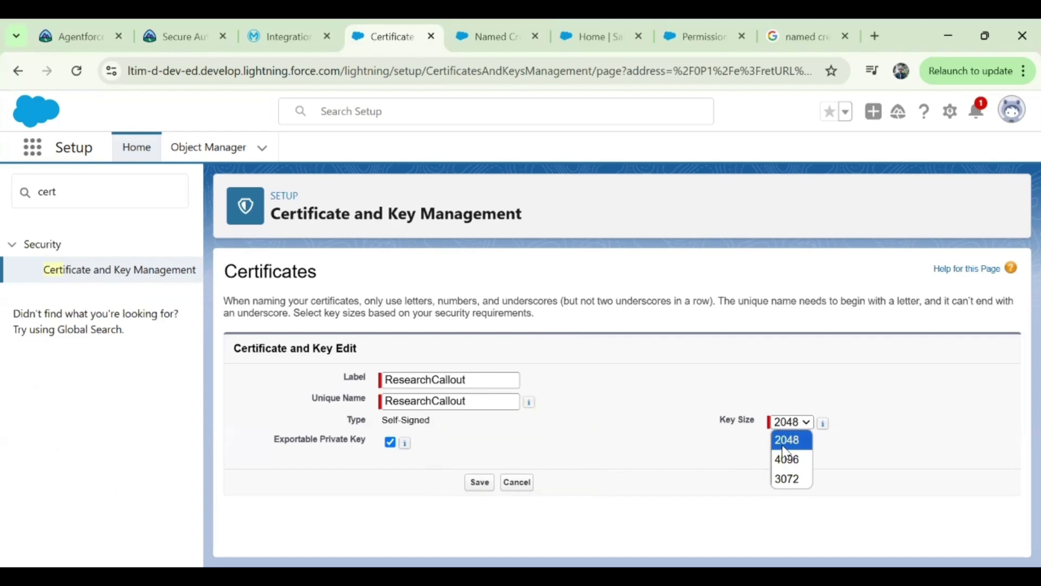
pyautogui.click(822, 424)
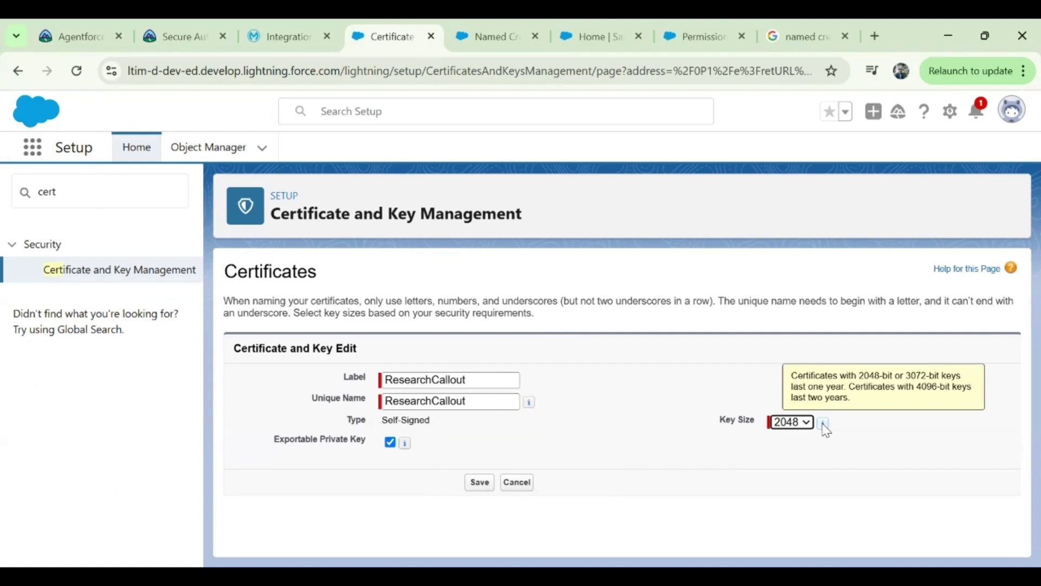
pyautogui.click(791, 421)
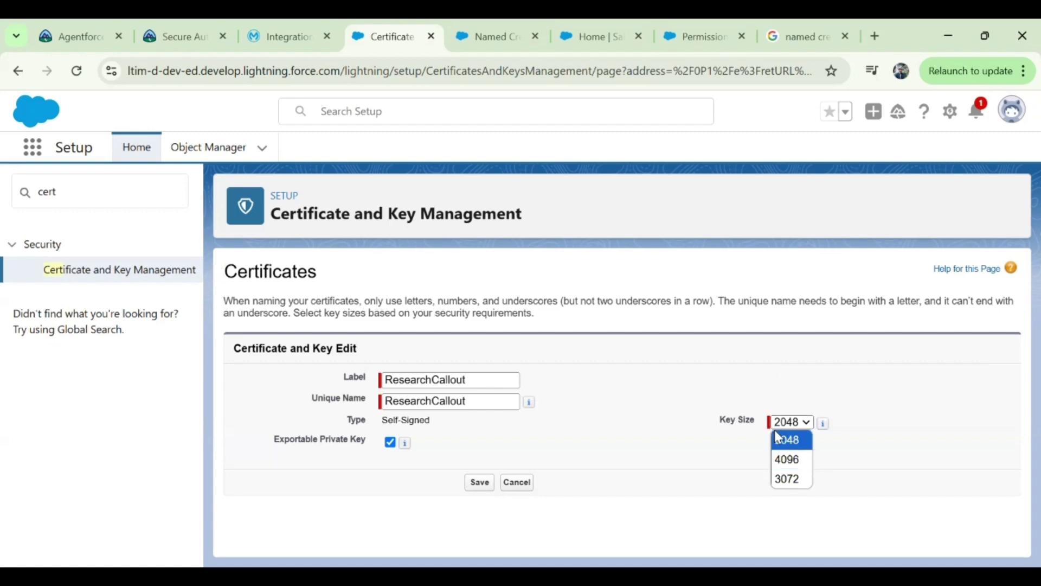
pyautogui.click(781, 440)
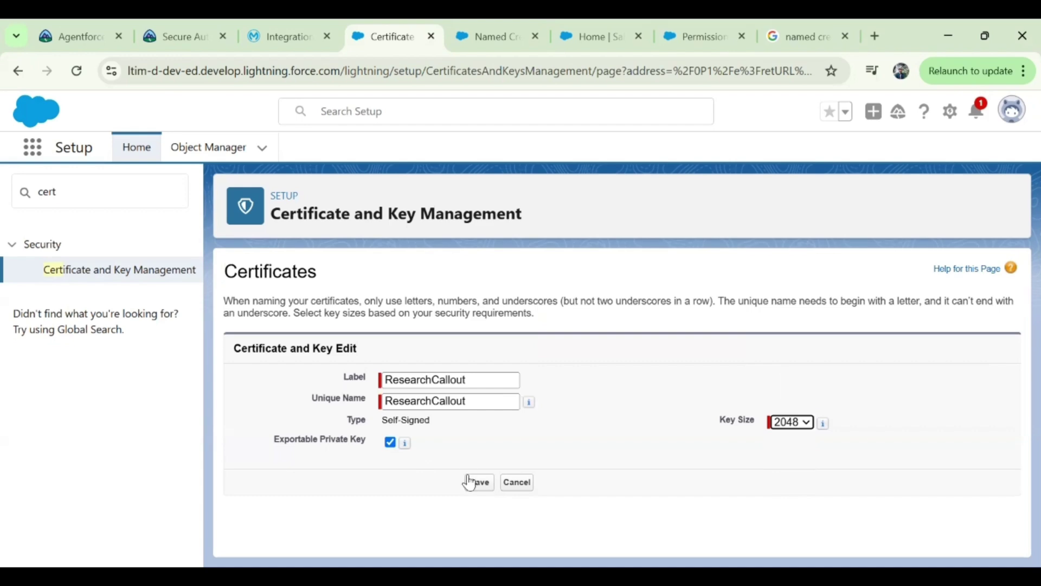
pyautogui.click(516, 482)
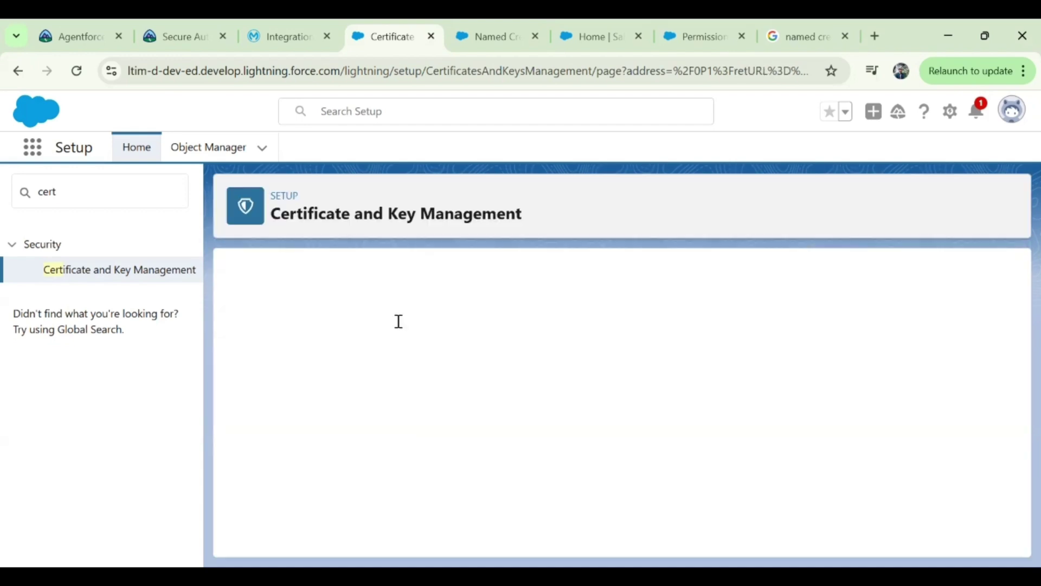
# View the ResearchCallout certificate details, then go back to the Research Guardian named credential
pyautogui.click(319, 460)
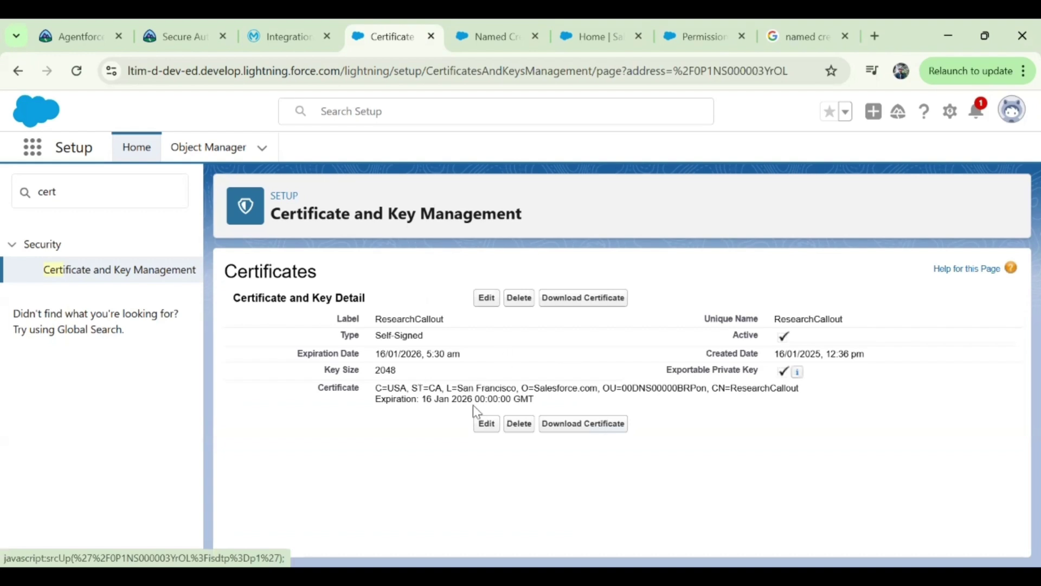
pyautogui.click(501, 43)
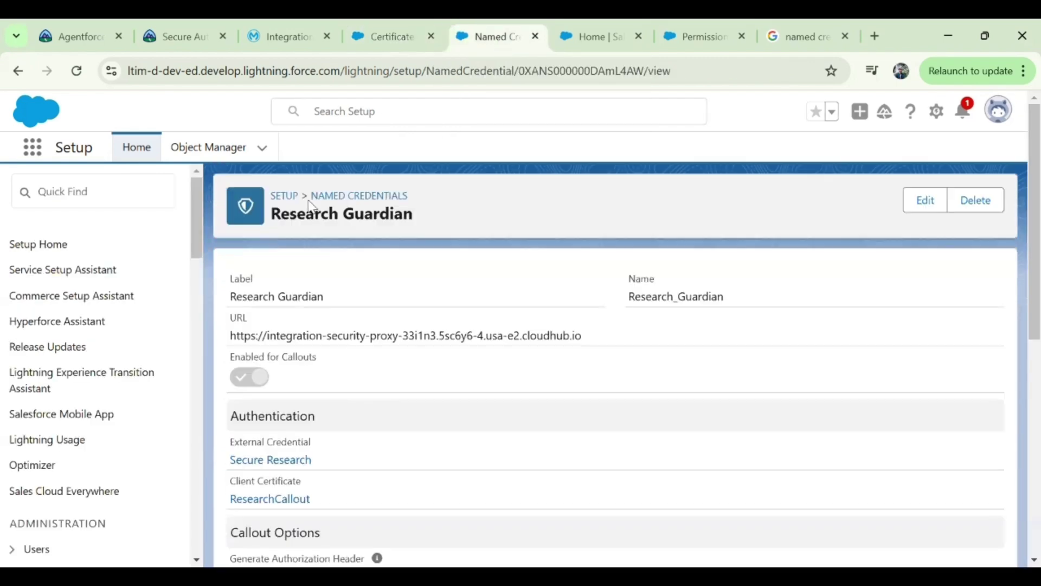
# Edit Research Guardian, clearing the Client Certificate field and reselecting ResearchCallout
pyautogui.scroll(-1, 678, 287)
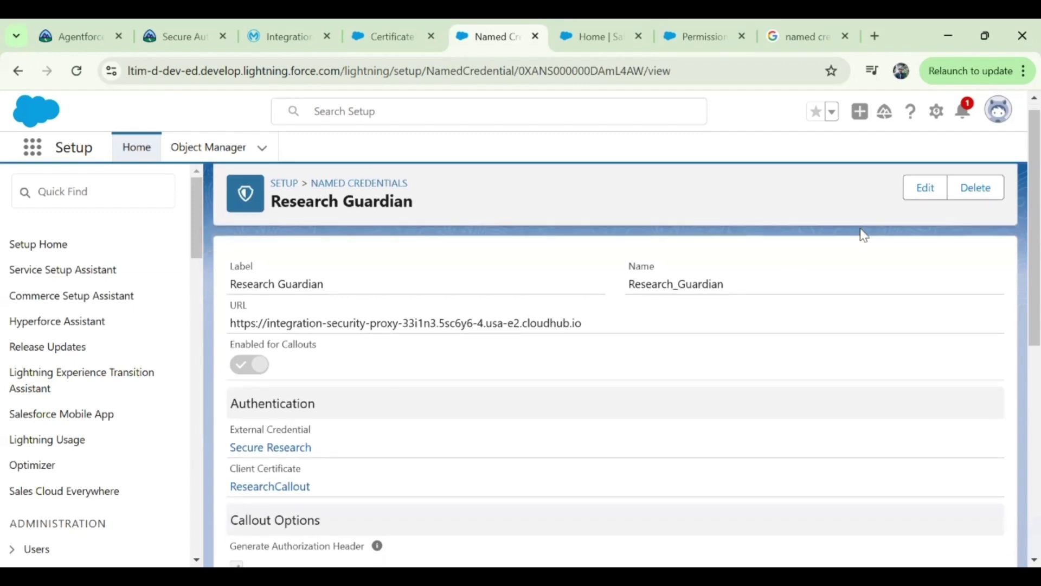
pyautogui.click(921, 187)
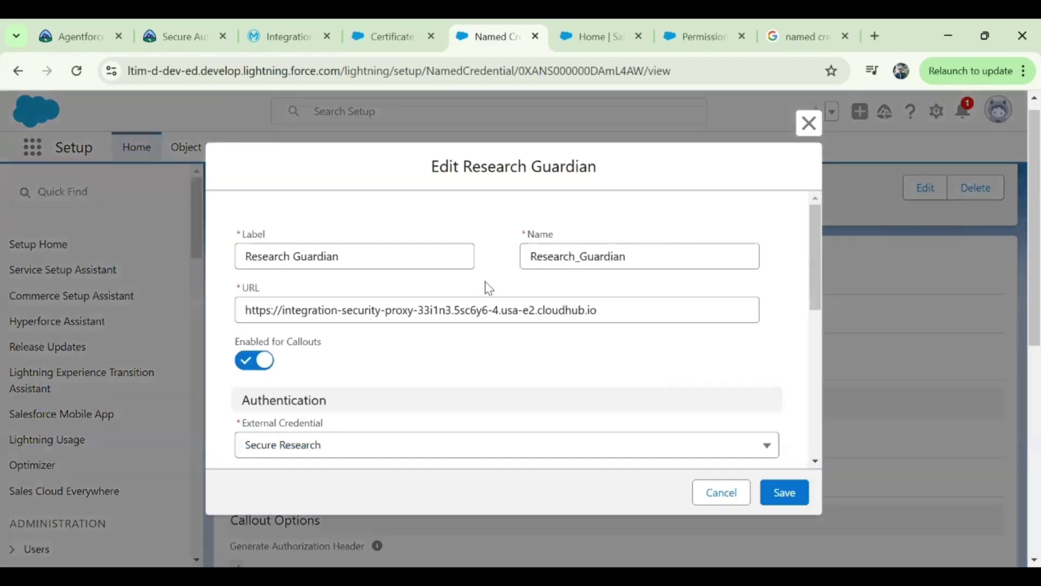
pyautogui.scroll(-3, 411, 372)
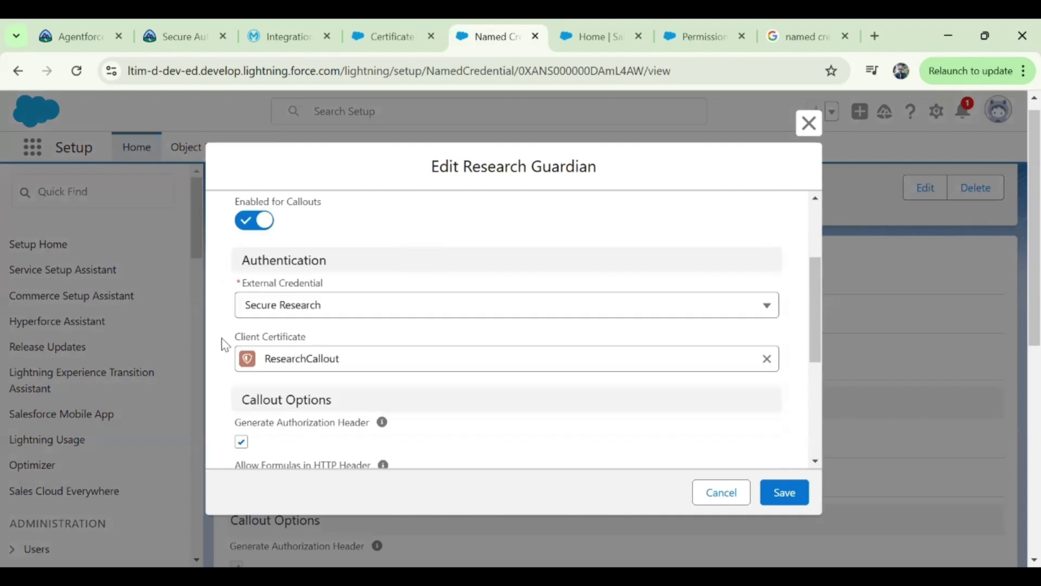
pyautogui.moveTo(228, 339); pyautogui.dragTo(313, 341)
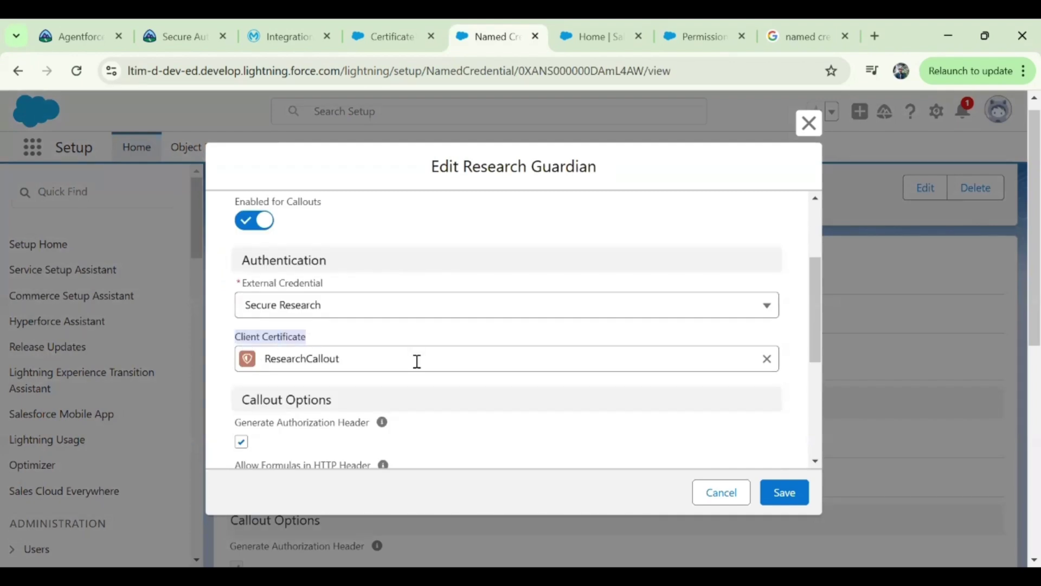
pyautogui.click(767, 359)
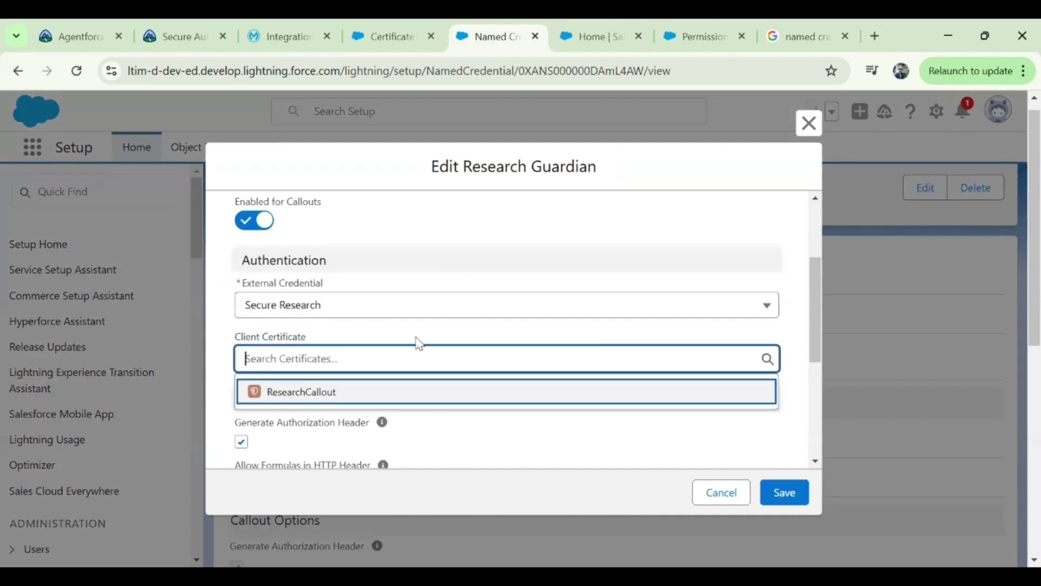
pyautogui.click(363, 402)
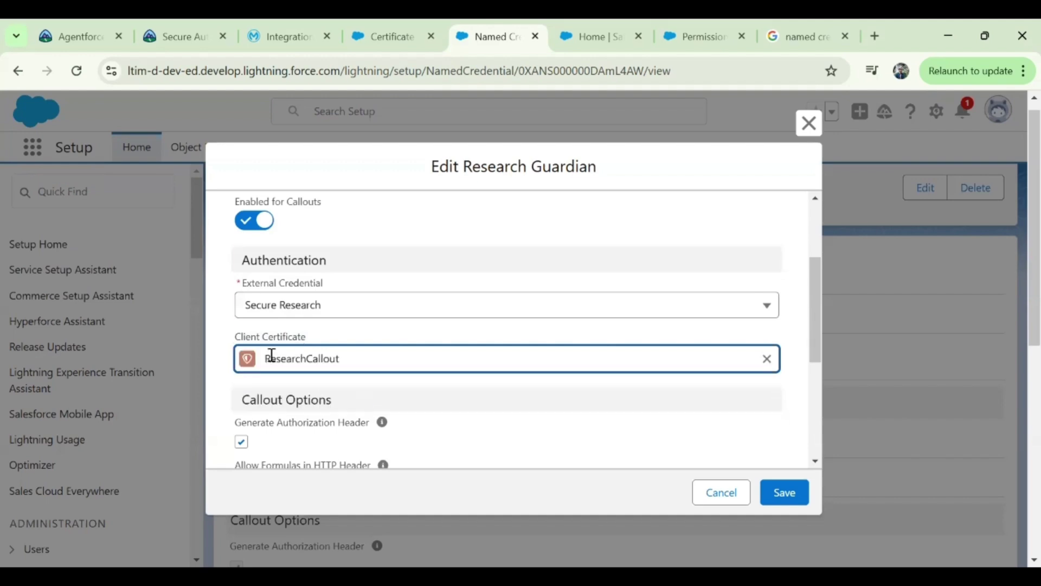
pyautogui.scroll(-2, 618, 384)
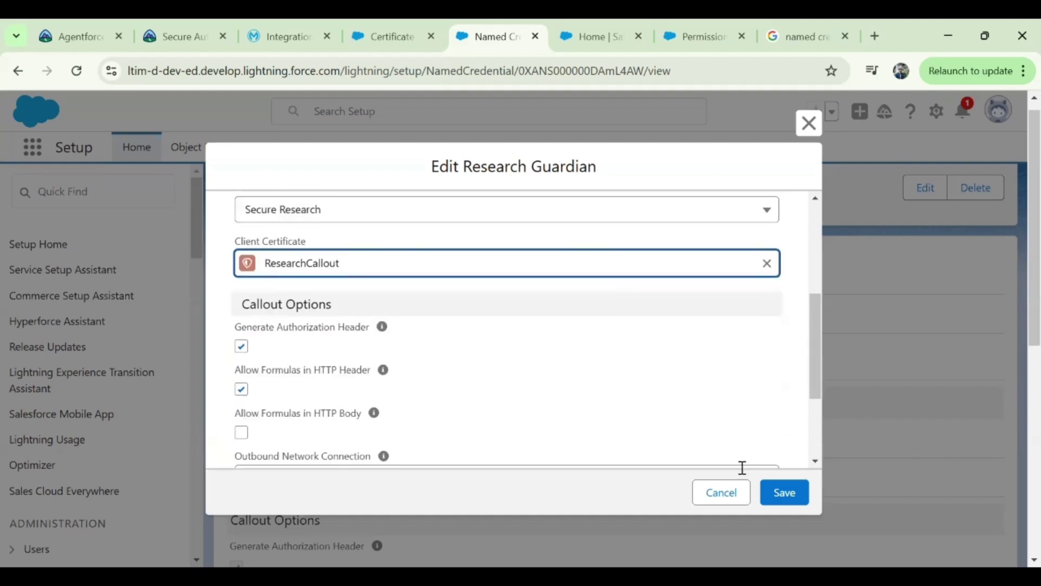
# Cancel the edit and review the Research Guardian client certificate plus client_secret and client_id headers
pyautogui.click(744, 496)
pyautogui.scroll(-3, 684, 391)
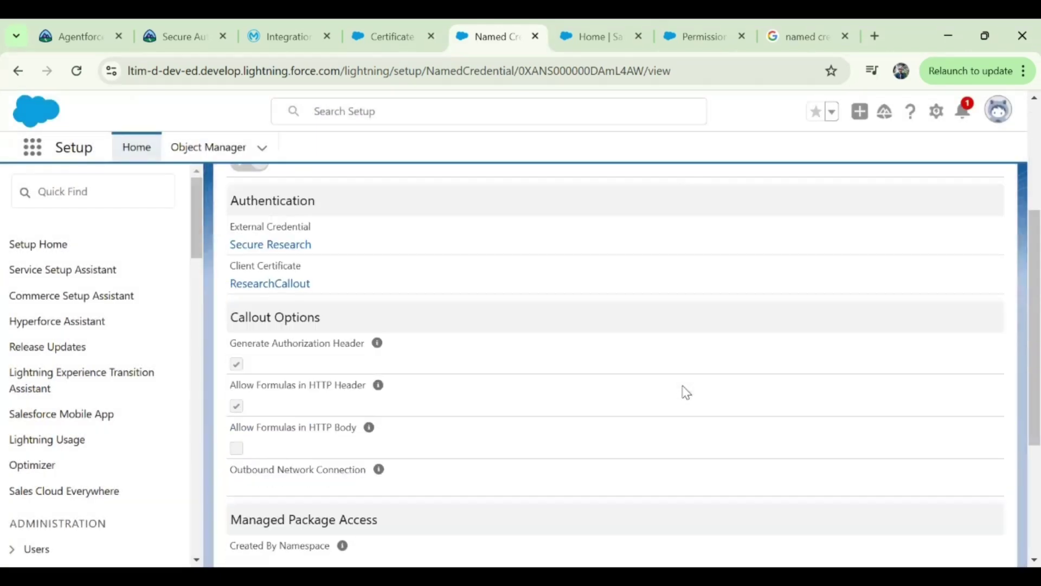
pyautogui.scroll(-3, 687, 392)
pyautogui.scroll(5, 686, 392)
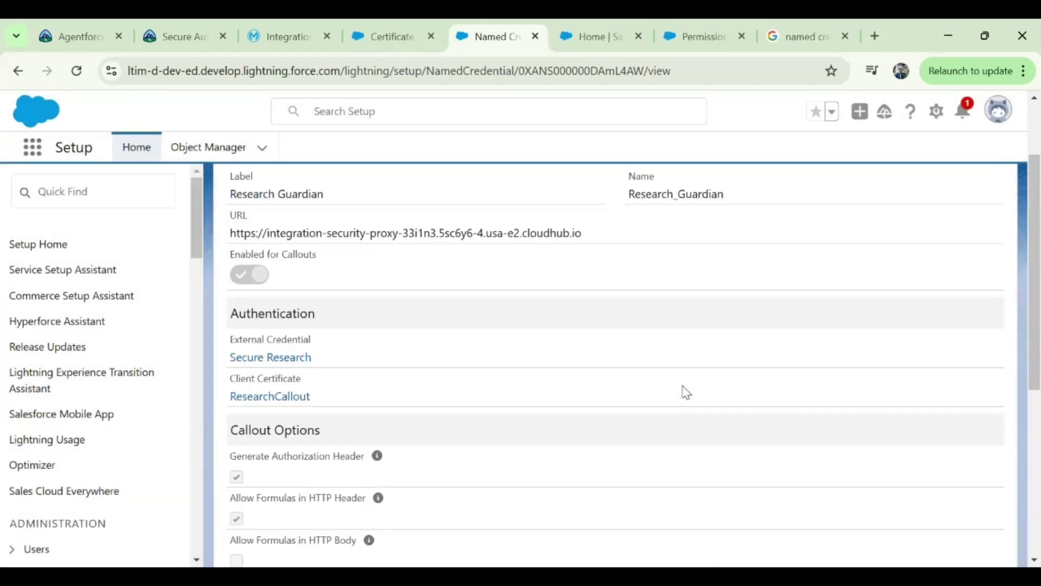
pyautogui.scroll(2, 686, 392)
pyautogui.scroll(-1, 686, 393)
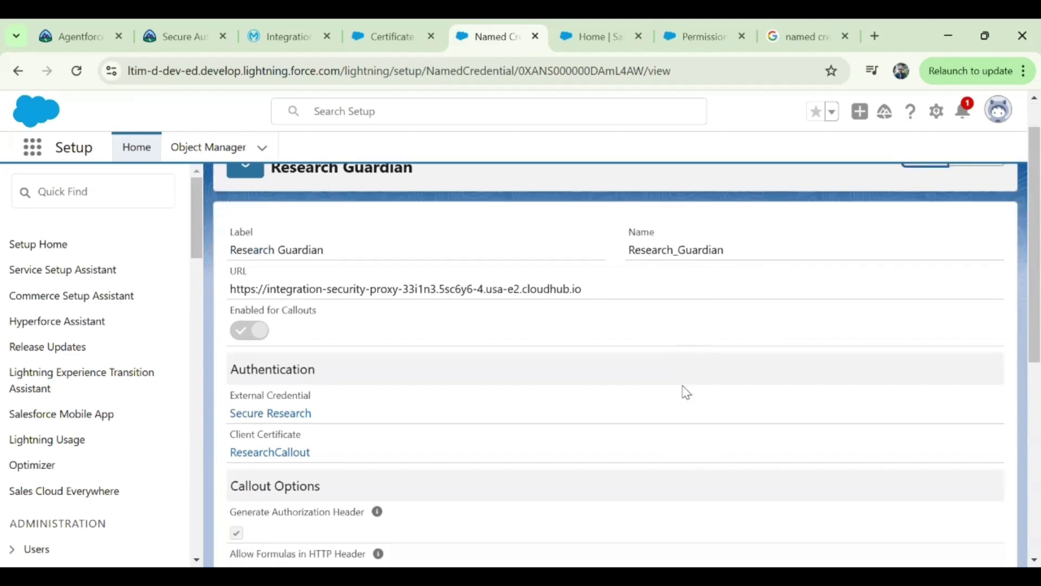
pyautogui.scroll(-1, 687, 392)
pyautogui.scroll(-4, 686, 392)
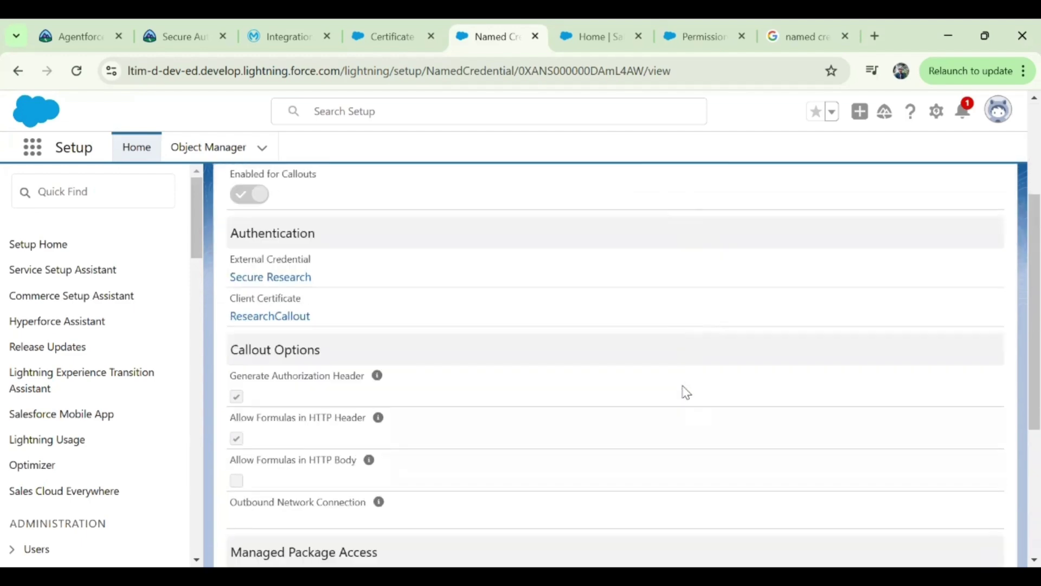
pyautogui.scroll(-2, 687, 392)
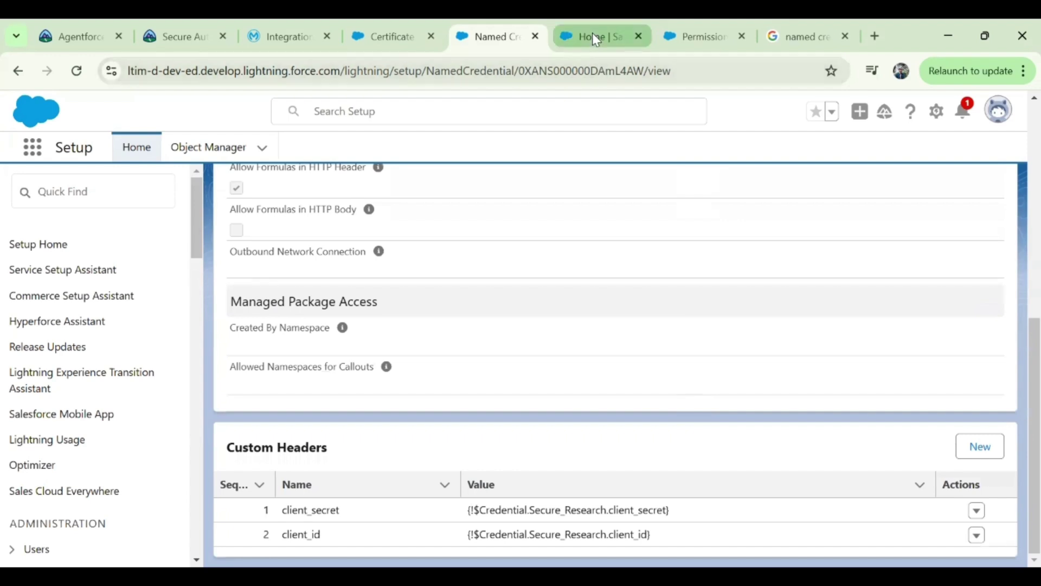
pyautogui.scroll(6, 439, 300)
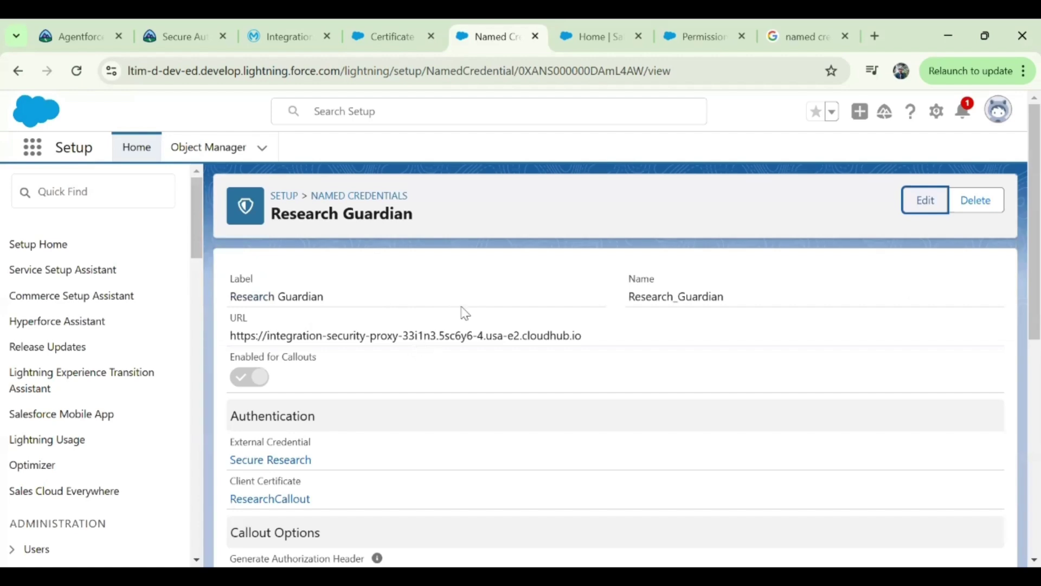
# Find the Trailhead step requiring ResearchServiceController to call the /equipments path
pyautogui.click(177, 44)
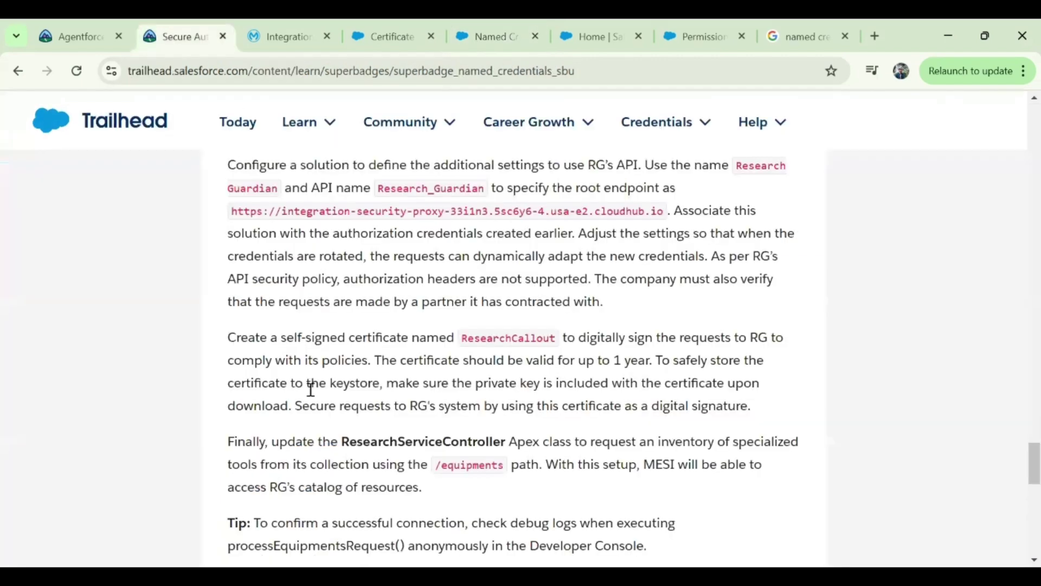
pyautogui.scroll(-1, 314, 411)
pyautogui.moveTo(219, 372); pyautogui.dragTo(547, 411)
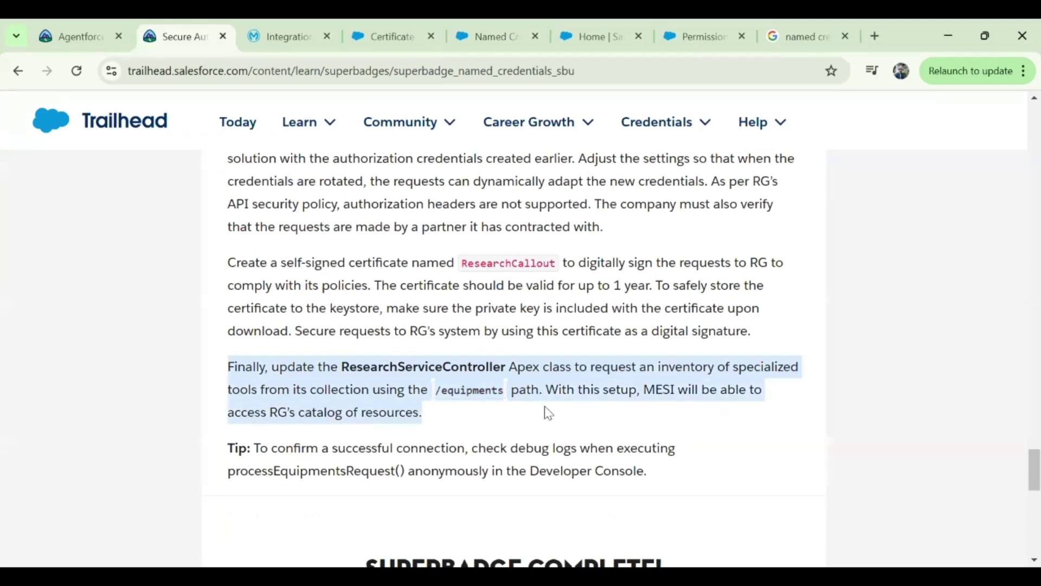
pyautogui.doubleClick(475, 395)
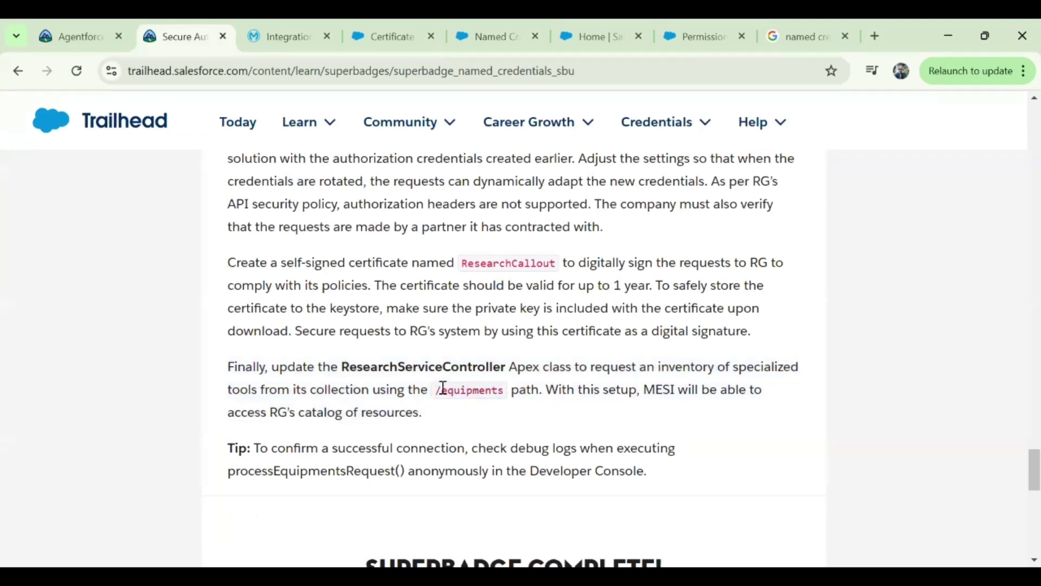
pyautogui.moveTo(436, 390); pyautogui.dragTo(507, 399)
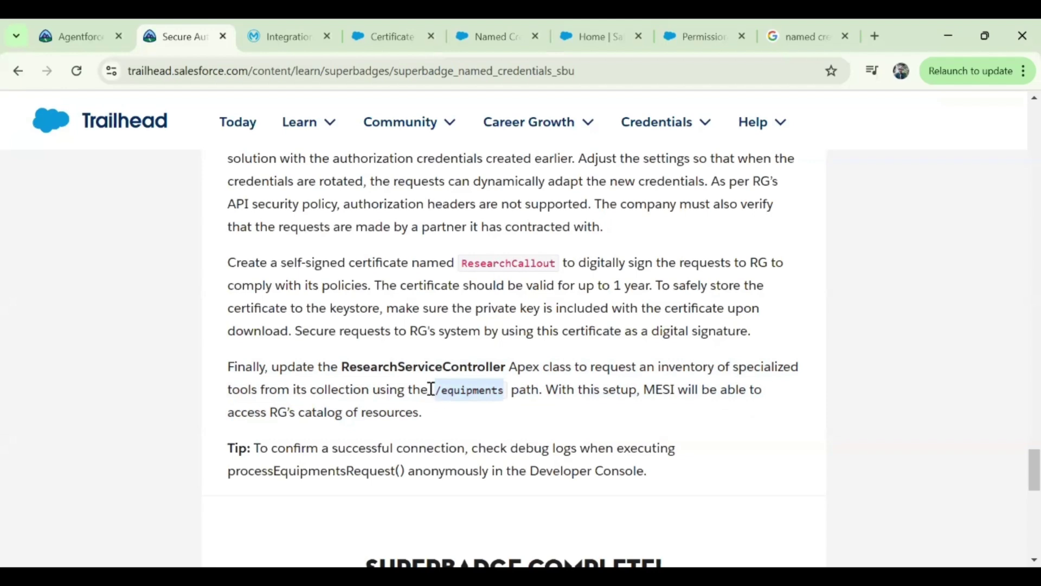
pyautogui.moveTo(344, 367); pyautogui.dragTo(503, 367)
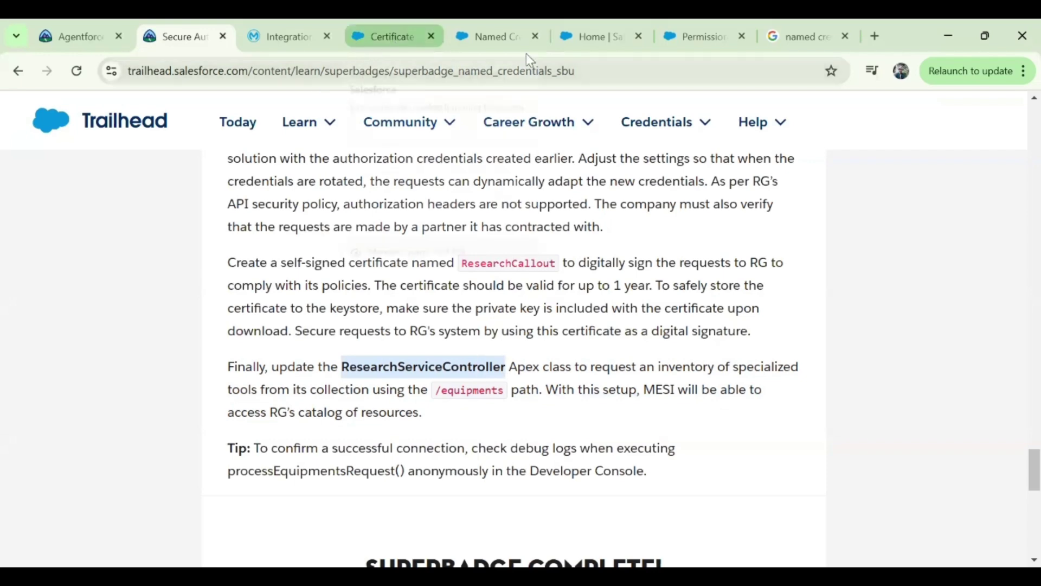
# Open ResearchServiceController in the Developer Console and uncomment the hard-coded endpoint block
pyautogui.hotkey('ctrl', '6')
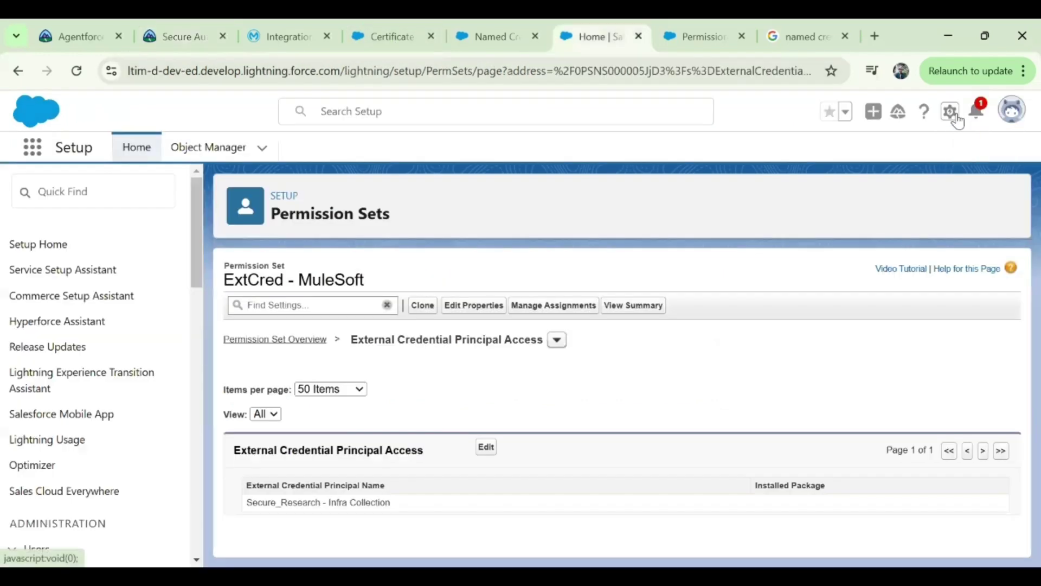
pyautogui.click(951, 111)
pyautogui.click(911, 261)
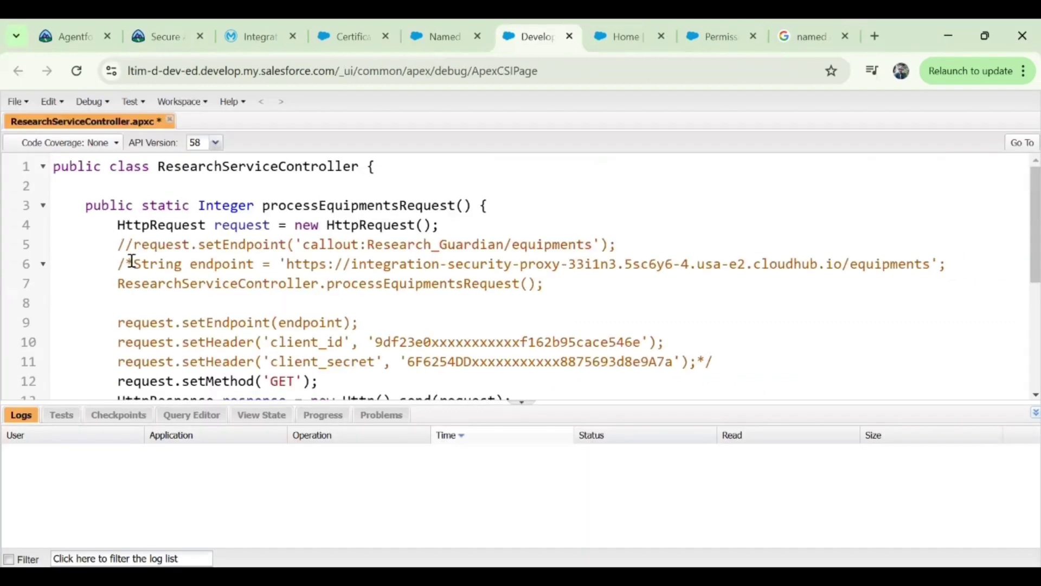
pyautogui.click(133, 265)
pyautogui.press('BackSpace')
pyautogui.press('BackSpace')
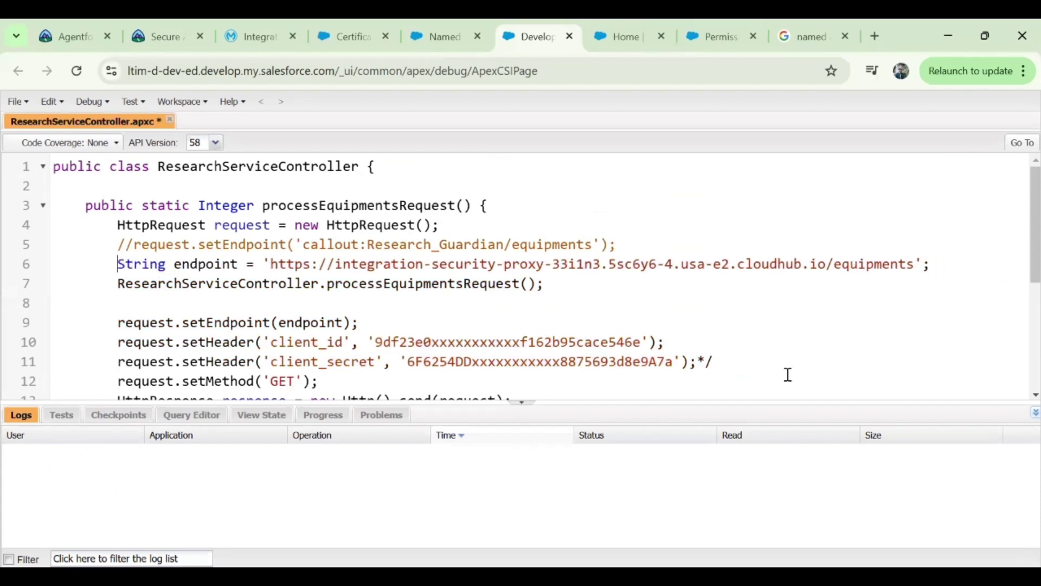
pyautogui.press('BackSpace')
pyautogui.press('BackSpace')
pyautogui.moveTo(110, 264); pyautogui.dragTo(717, 362)
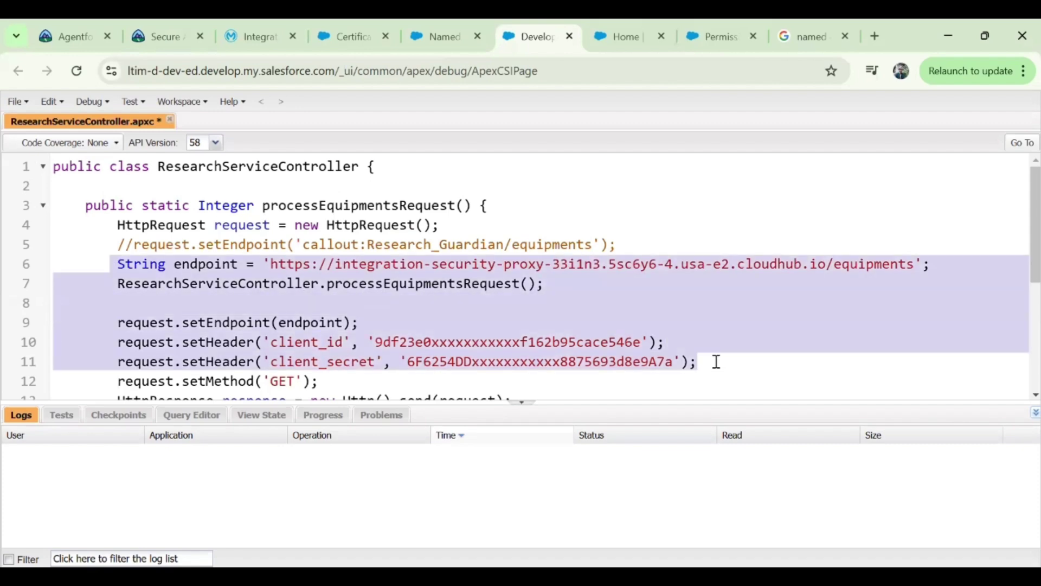
pyautogui.click(717, 362)
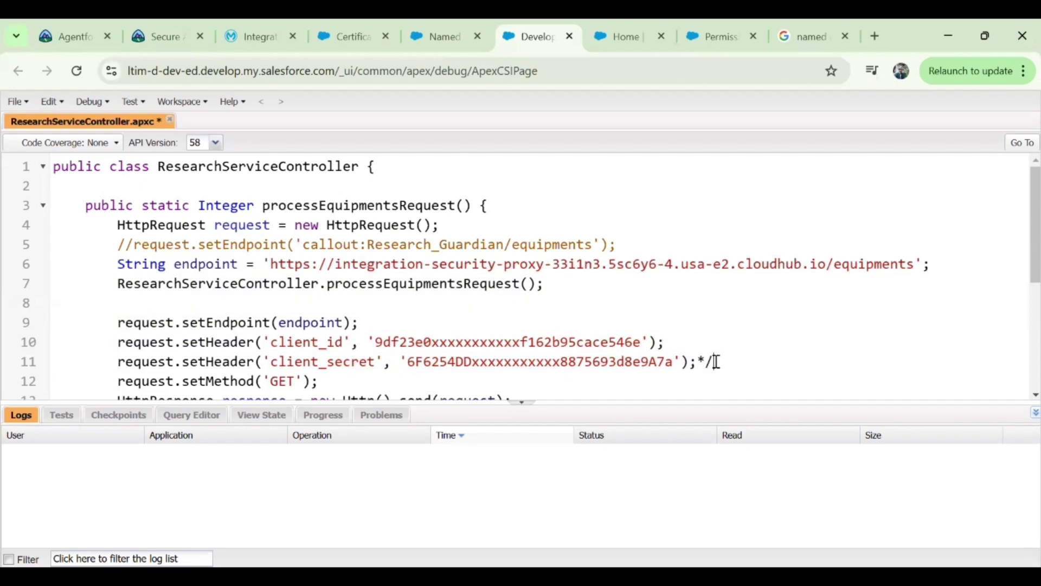
# Re-comment lines 6–11 and uncomment the callout:Research_Guardian endpoint on line 5
pyautogui.click(112, 264)
pyautogui.press('BackSpace')
pyautogui.write('/*')
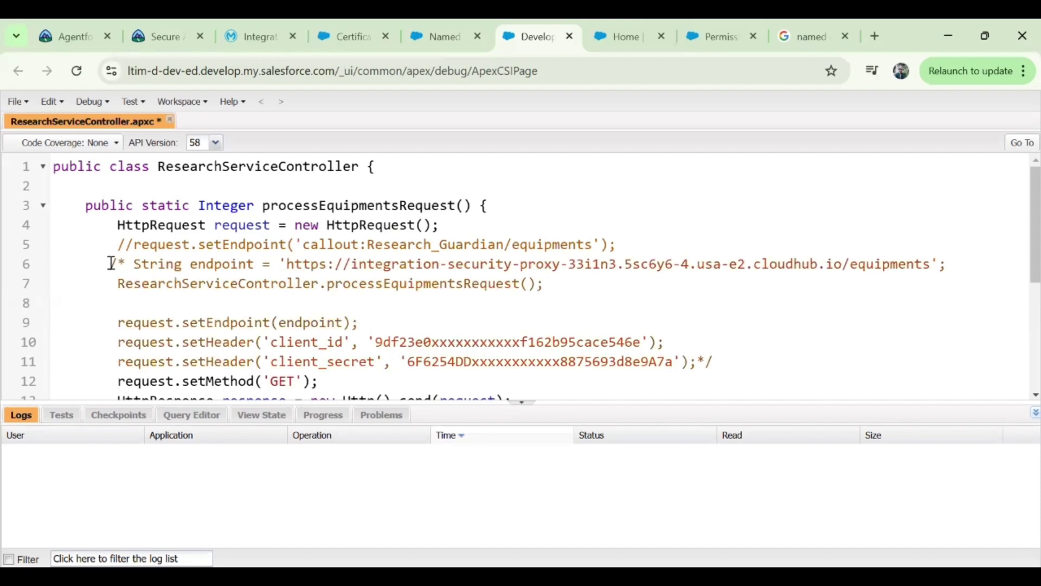
pyautogui.click(136, 244)
pyautogui.press('BackSpace')
pyautogui.press('BackSpace')
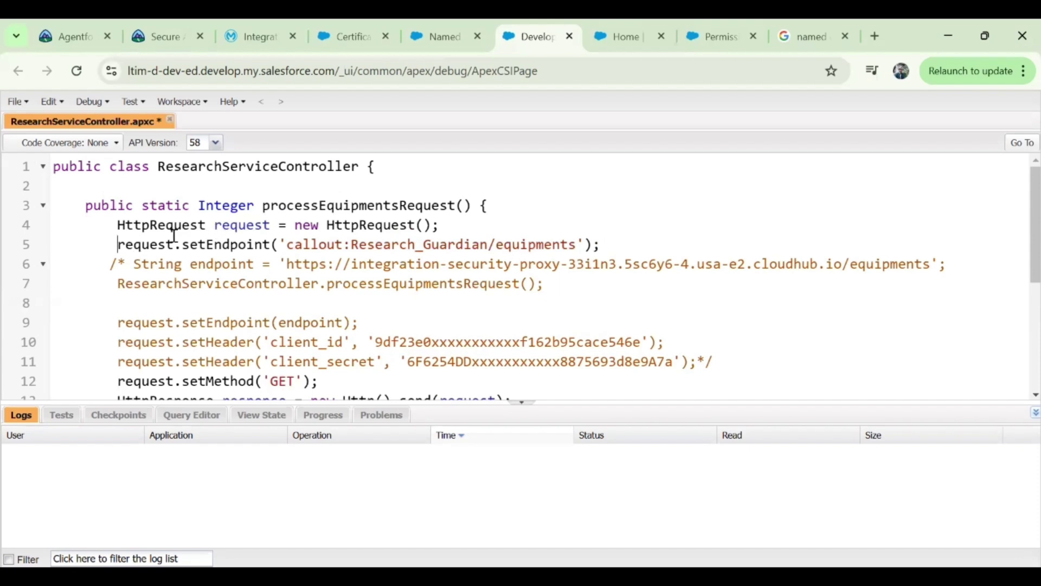
pyautogui.click(151, 244)
# Check the callout:Research_Guardian/equipments endpoint against the Research Guardian named credential
pyautogui.doubleClick(235, 244)
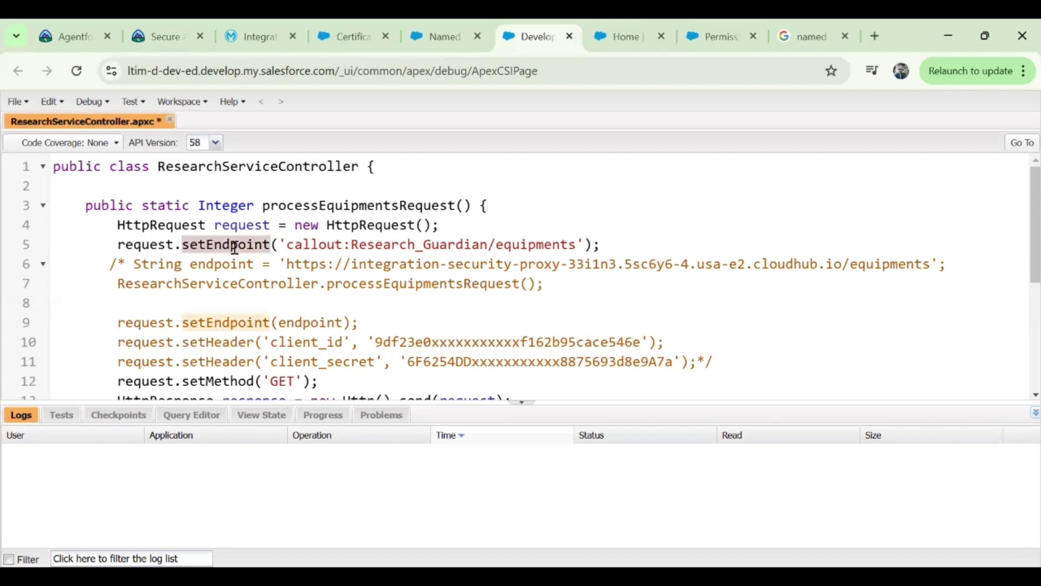
pyautogui.doubleClick(320, 244)
pyautogui.doubleClick(407, 244)
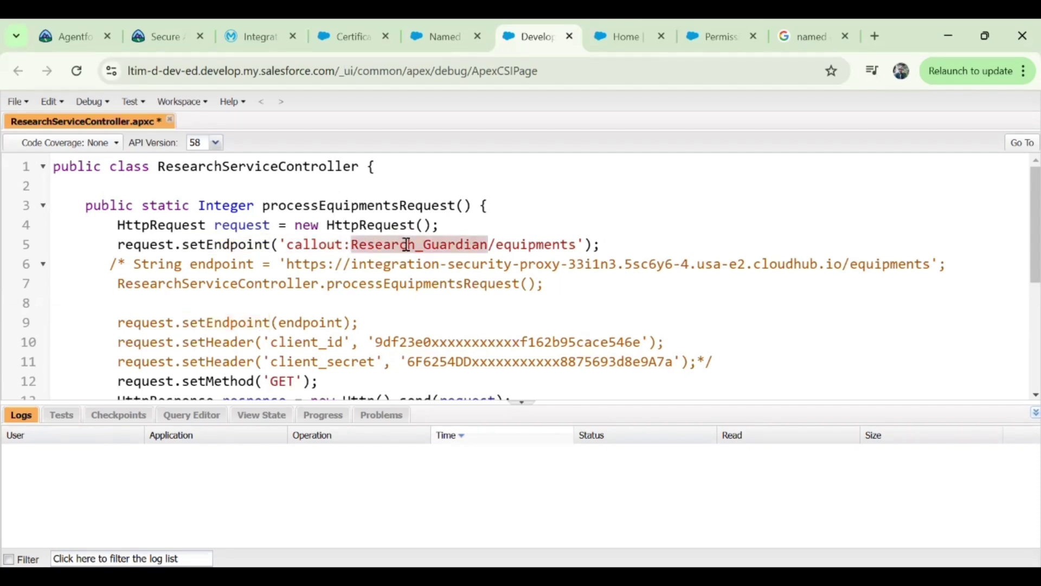
pyautogui.click(455, 33)
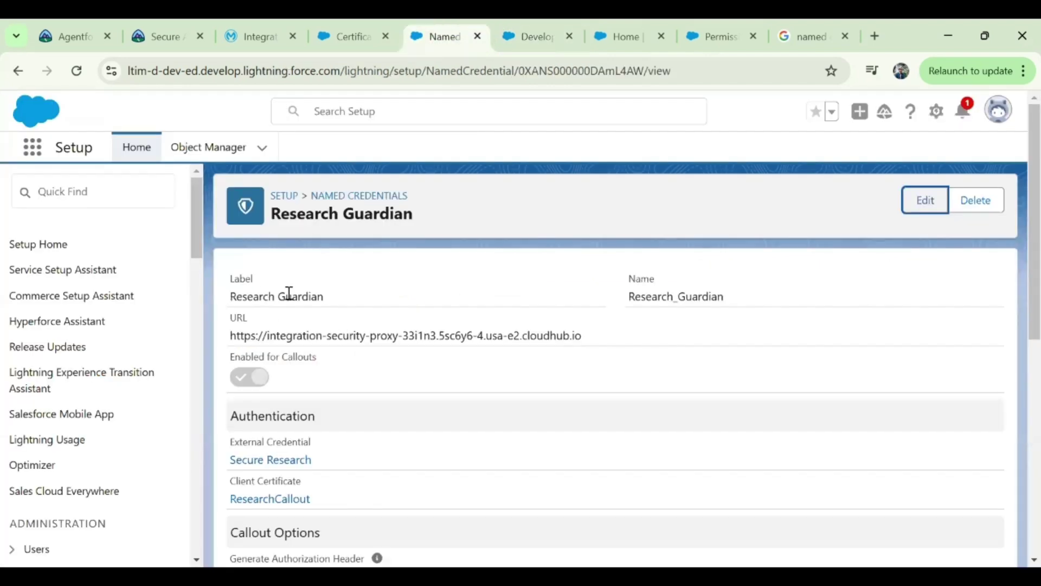
pyautogui.click(547, 32)
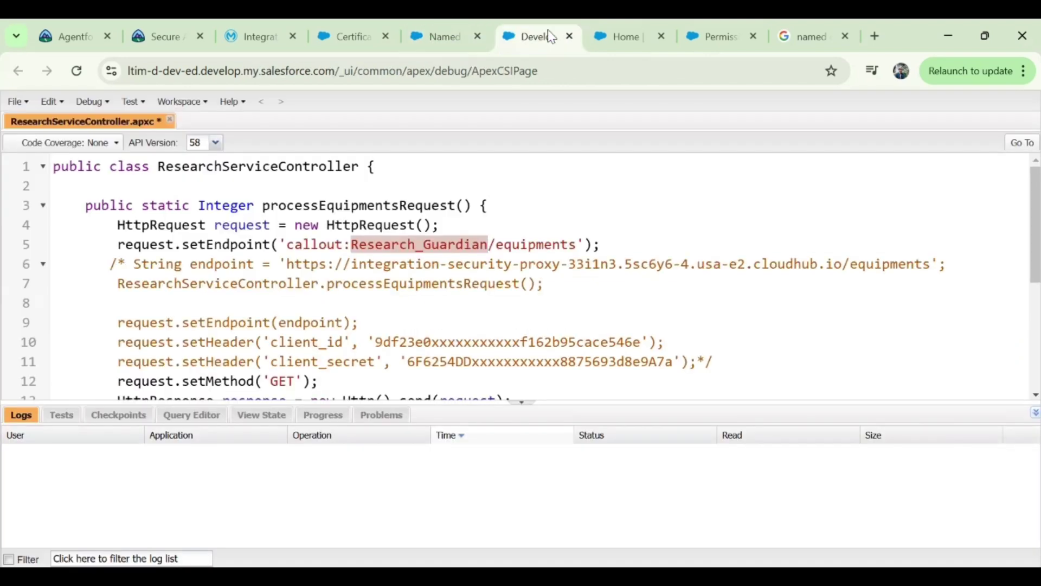
pyautogui.doubleClick(509, 243)
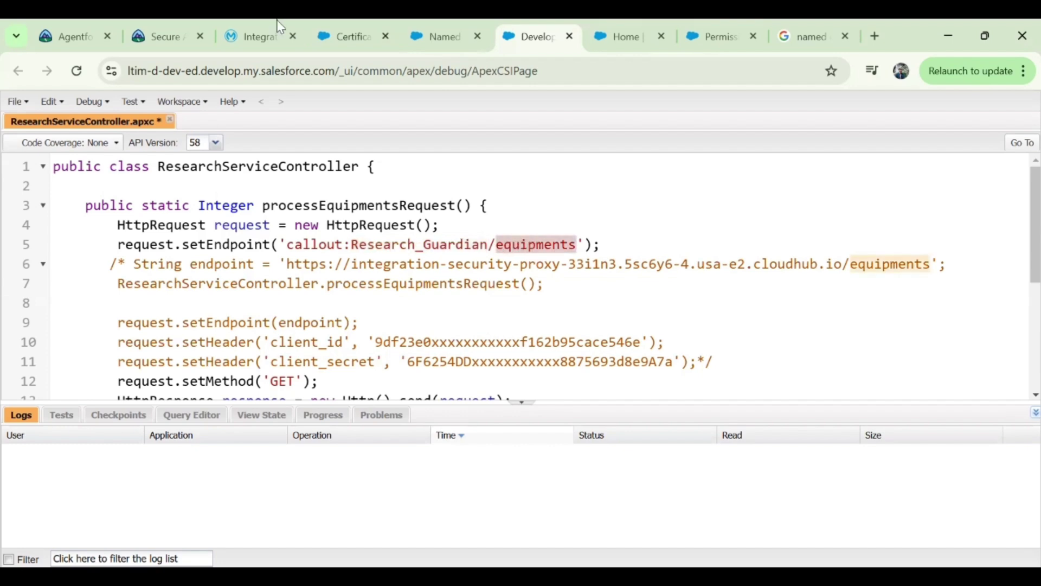
pyautogui.click(235, 39)
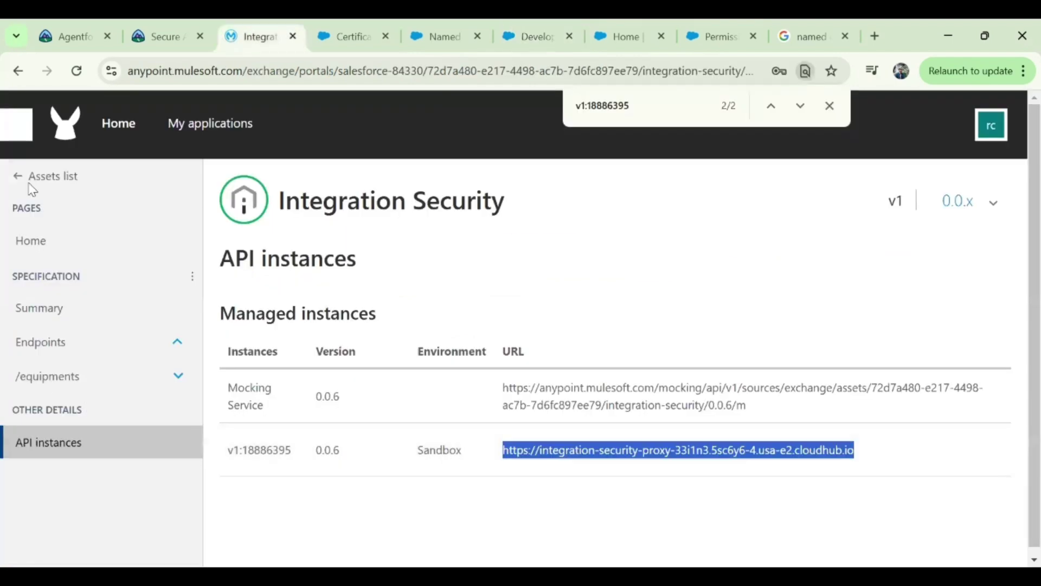
# Confirm in Anypoint Exchange that /equipments offers a GET method, then return to the class
pyautogui.click(80, 388)
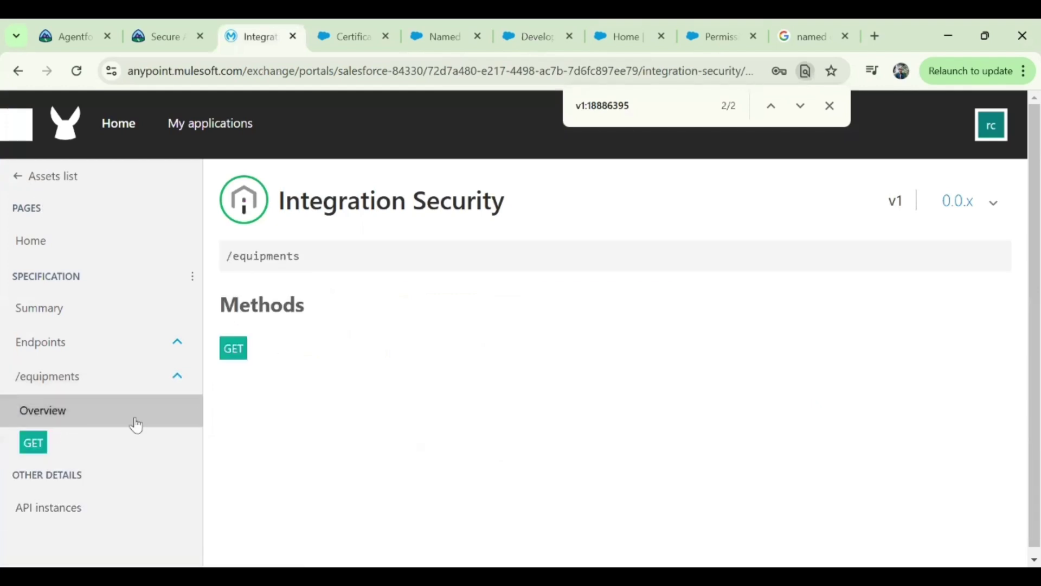
pyautogui.click(59, 241)
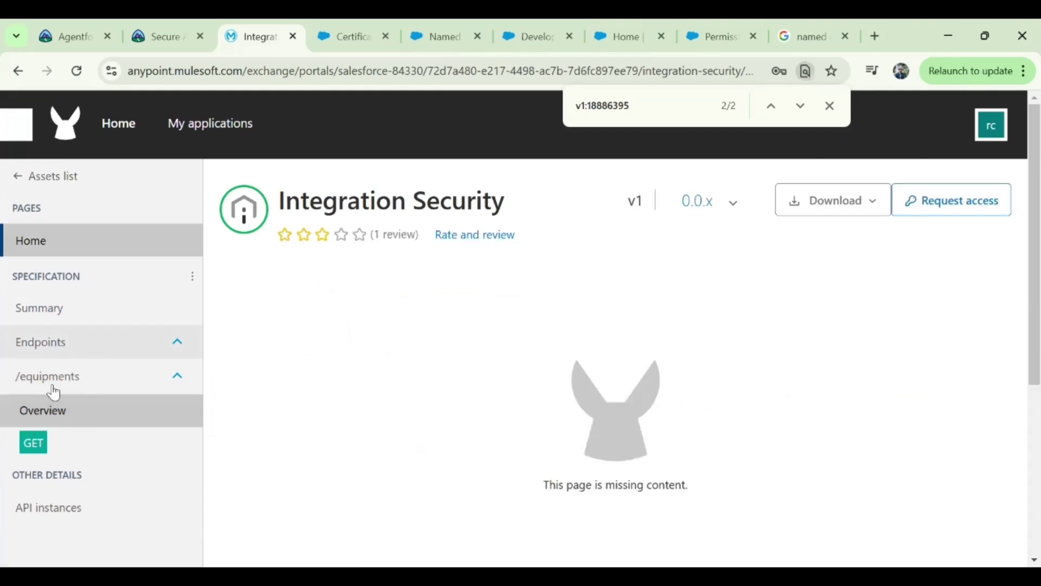
pyautogui.click(51, 410)
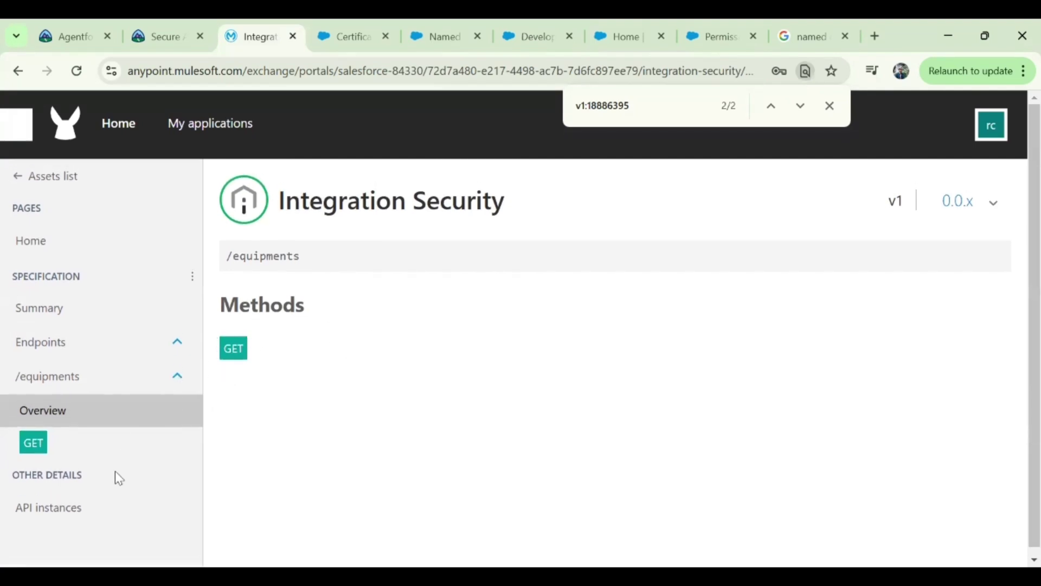
pyautogui.click(546, 32)
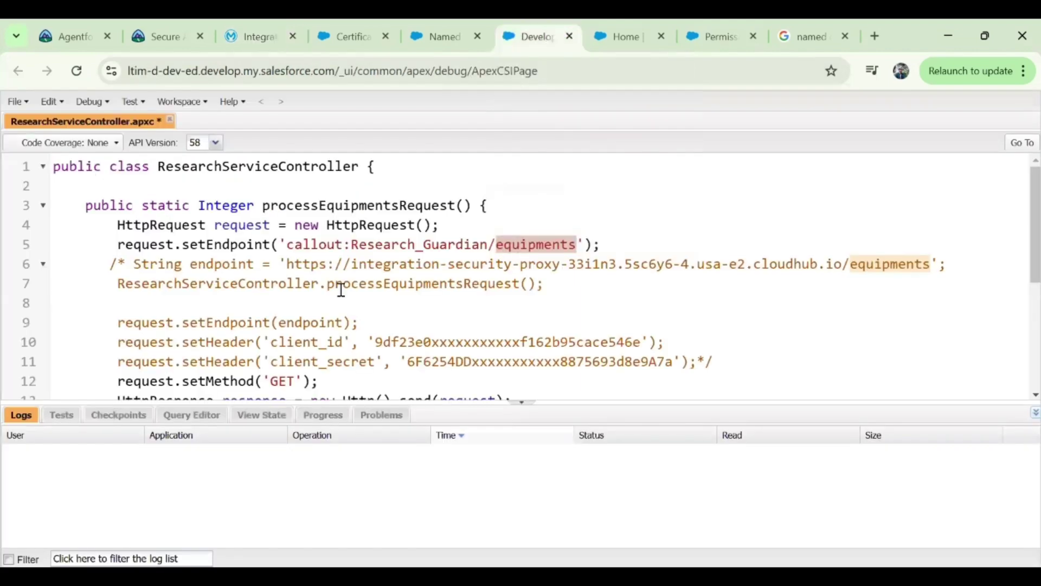
# Execute ResearchServiceController.processEquipmentsRequest(); as anonymous Apex
pyautogui.scroll(-3, 342, 290)
pyautogui.scroll(-2, 333, 338)
pyautogui.scroll(1, 335, 340)
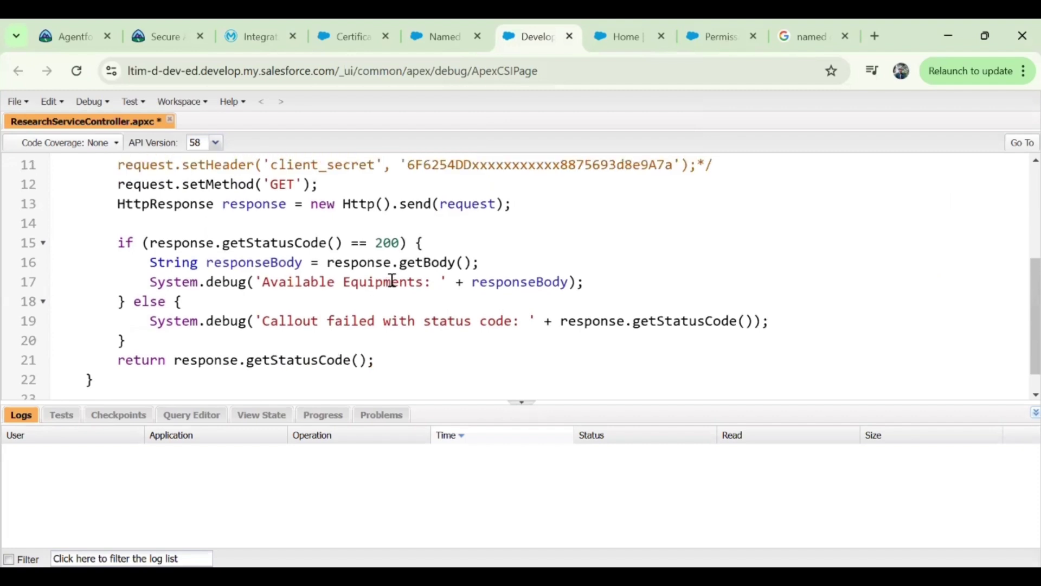
pyautogui.hotkey('ctrl', 'e')
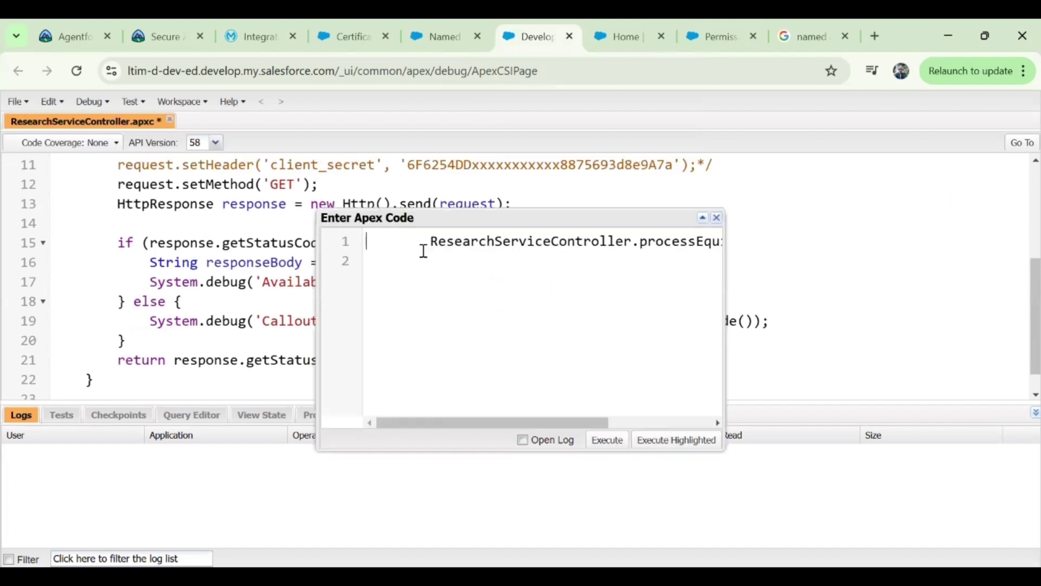
pyautogui.hotkey('ctrl', 'a')
pyautogui.click(387, 263)
pyautogui.moveTo(421, 242); pyautogui.dragTo(818, 256)
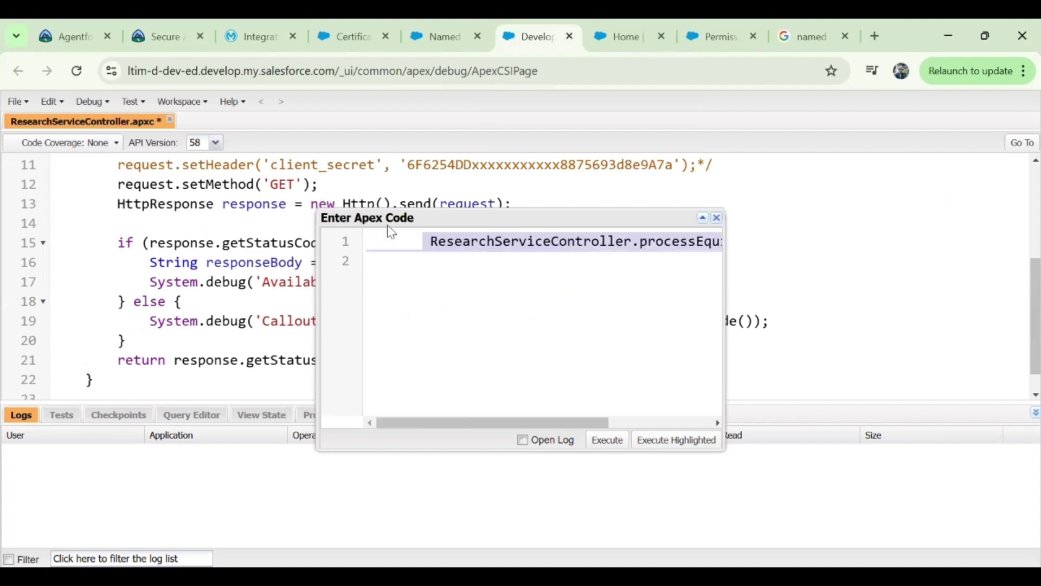
pyautogui.click(420, 242)
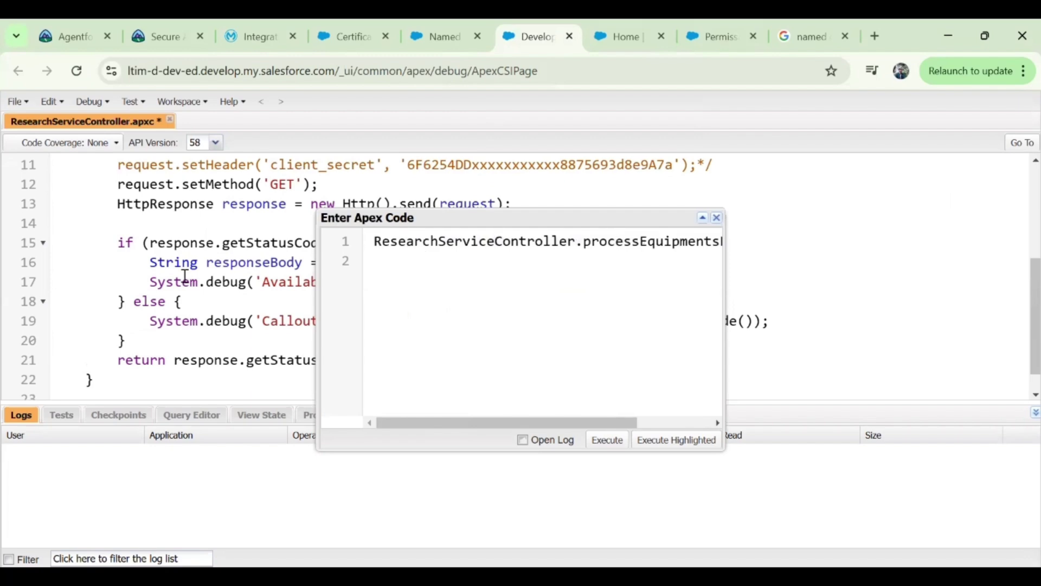
pyautogui.scroll(3, 185, 277)
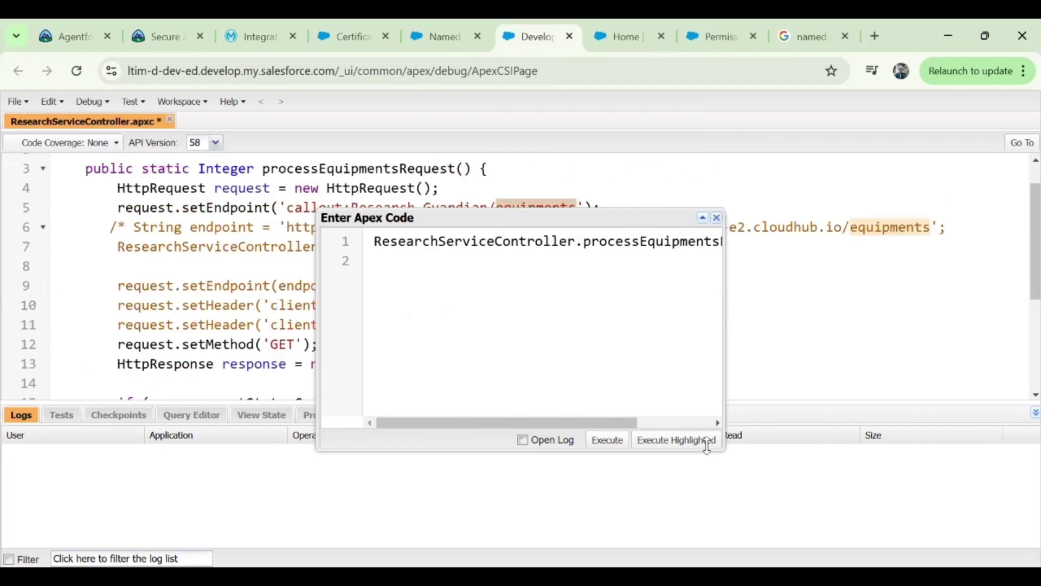
pyautogui.click(596, 448)
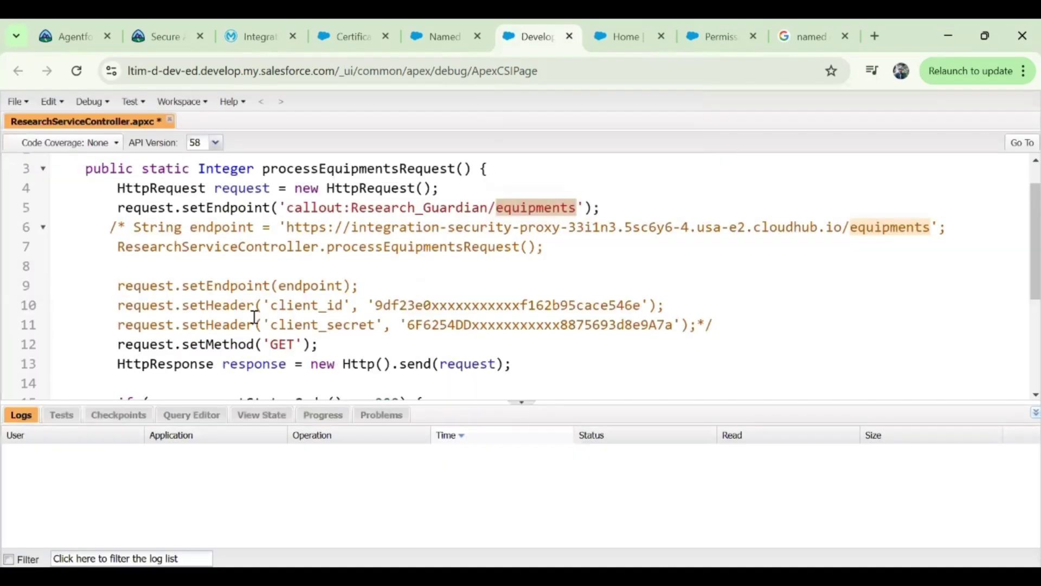
# Open the new successful 6.33 KB execution log
pyautogui.scroll(-3, 255, 317)
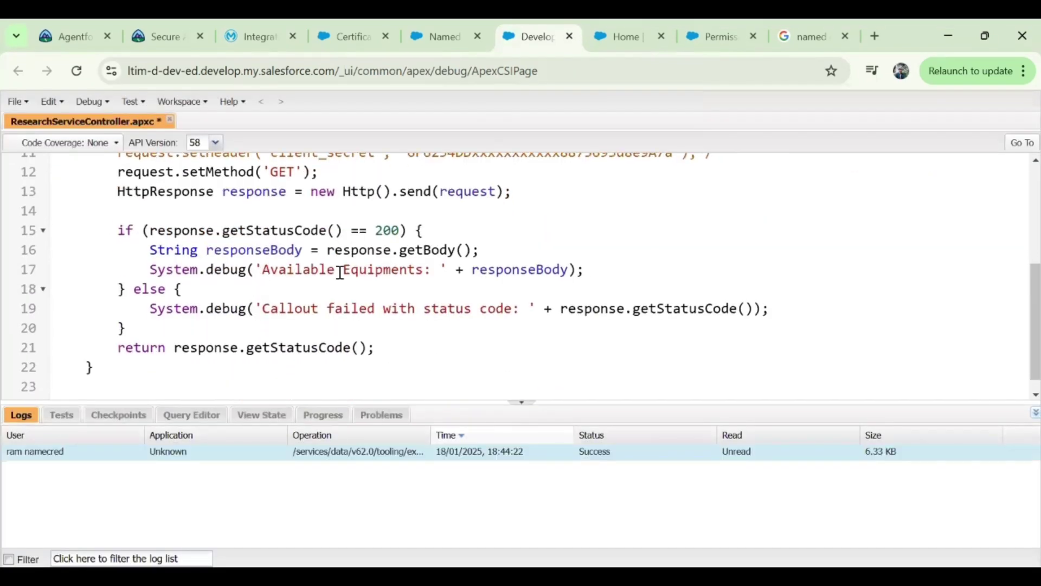
pyautogui.moveTo(262, 271); pyautogui.dragTo(439, 272)
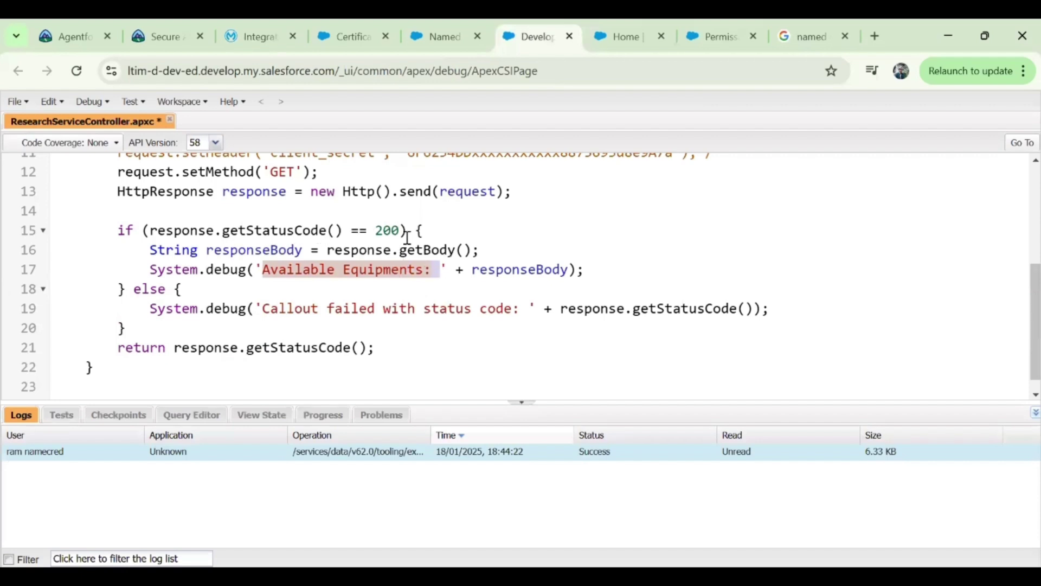
pyautogui.doubleClick(379, 457)
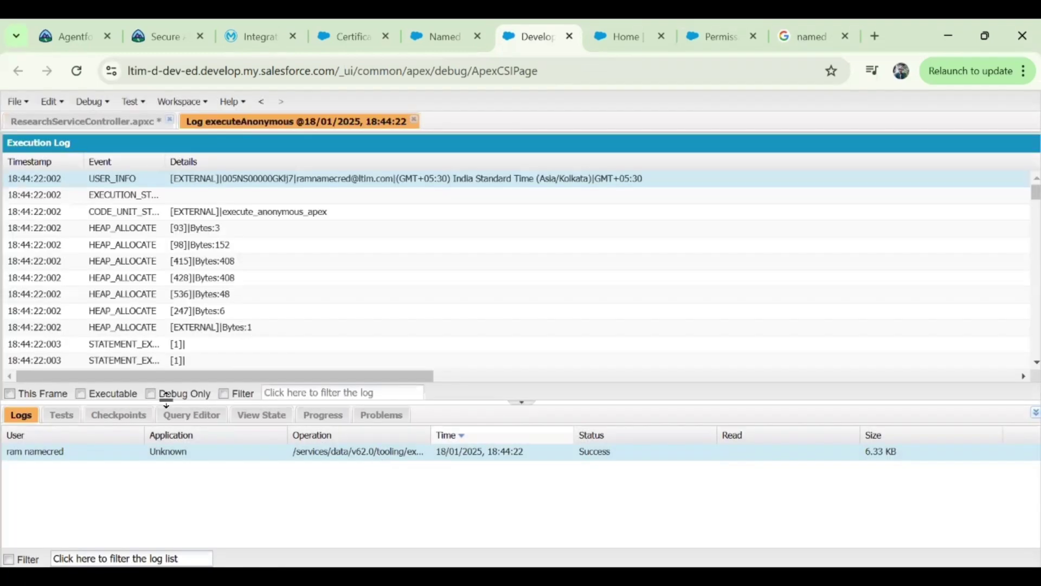
# Filter the log to Debug Only for the equipment list, then revisit the ResearchServiceController code
pyautogui.click(153, 393)
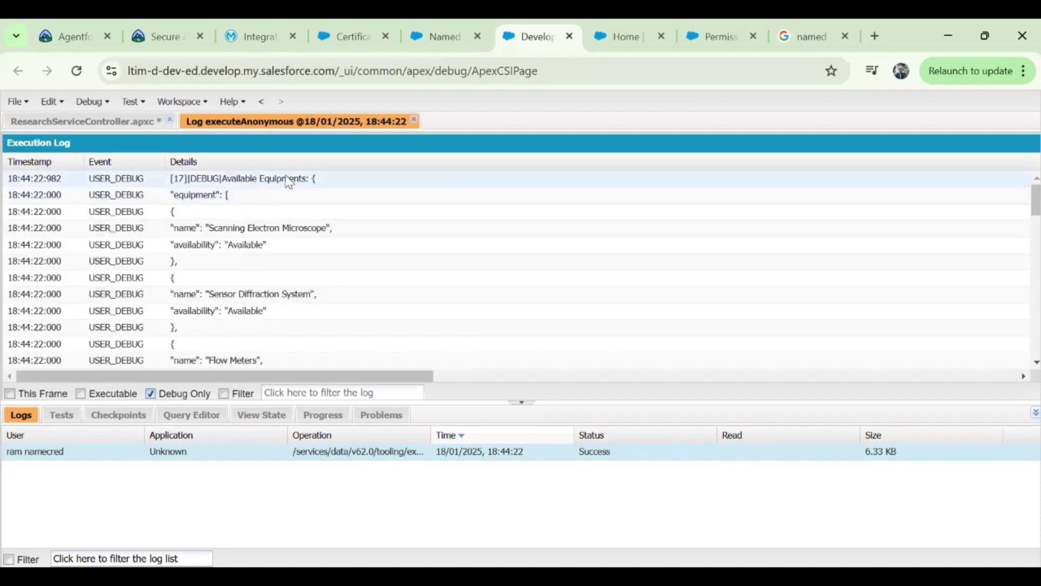
pyautogui.click(105, 128)
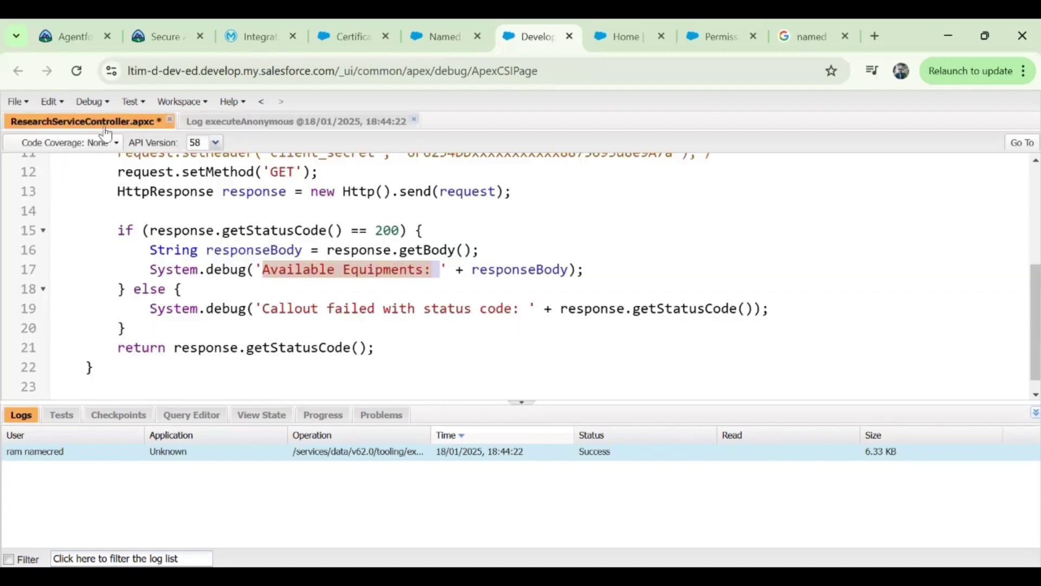
pyautogui.click(319, 267)
pyautogui.hotkey('ctrl', 'a')
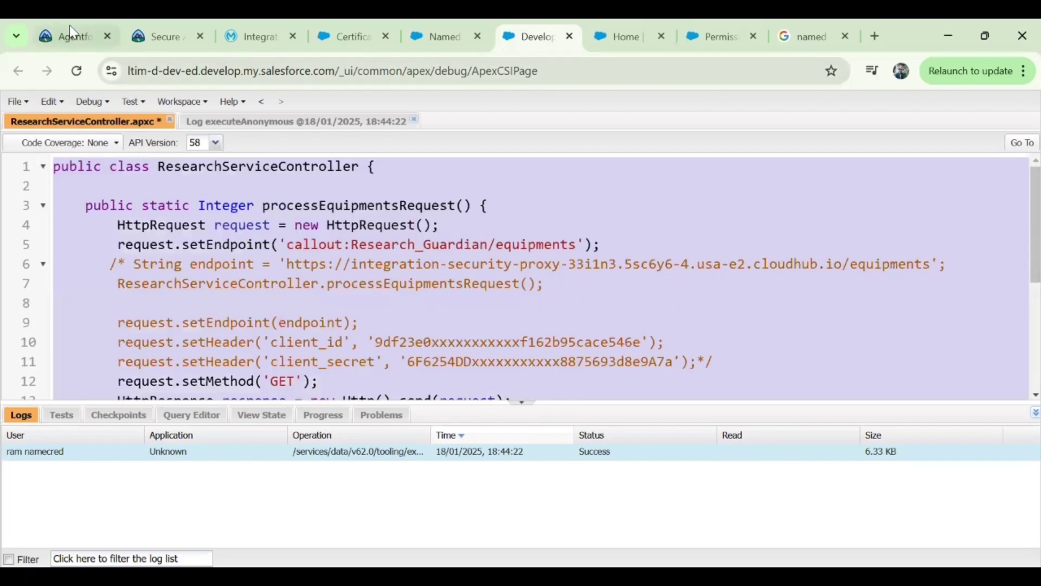
pyautogui.click(287, 245)
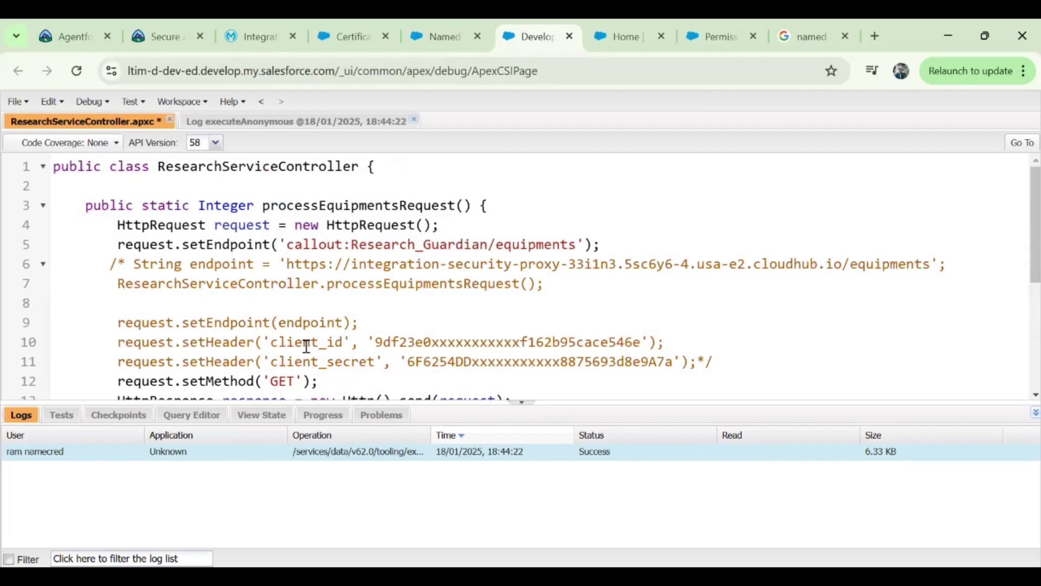